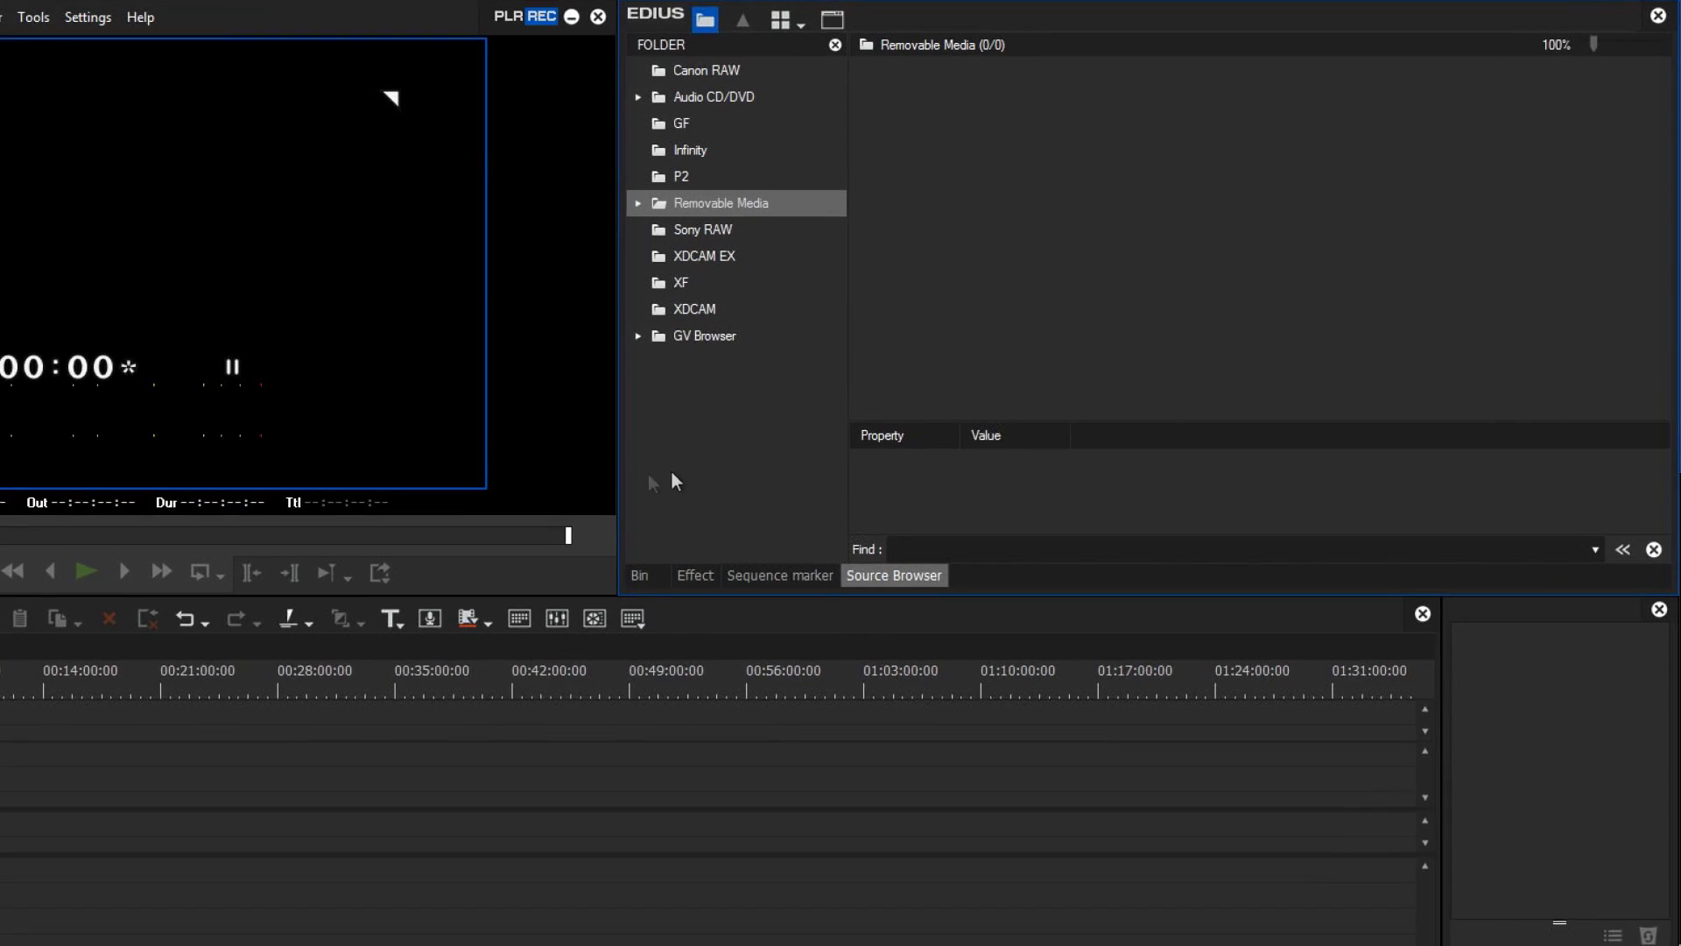
Switch from the Source Browser to the bin showing the 15 imported clips in root.
{"action": "left_click", "coordinate": [643, 576]}
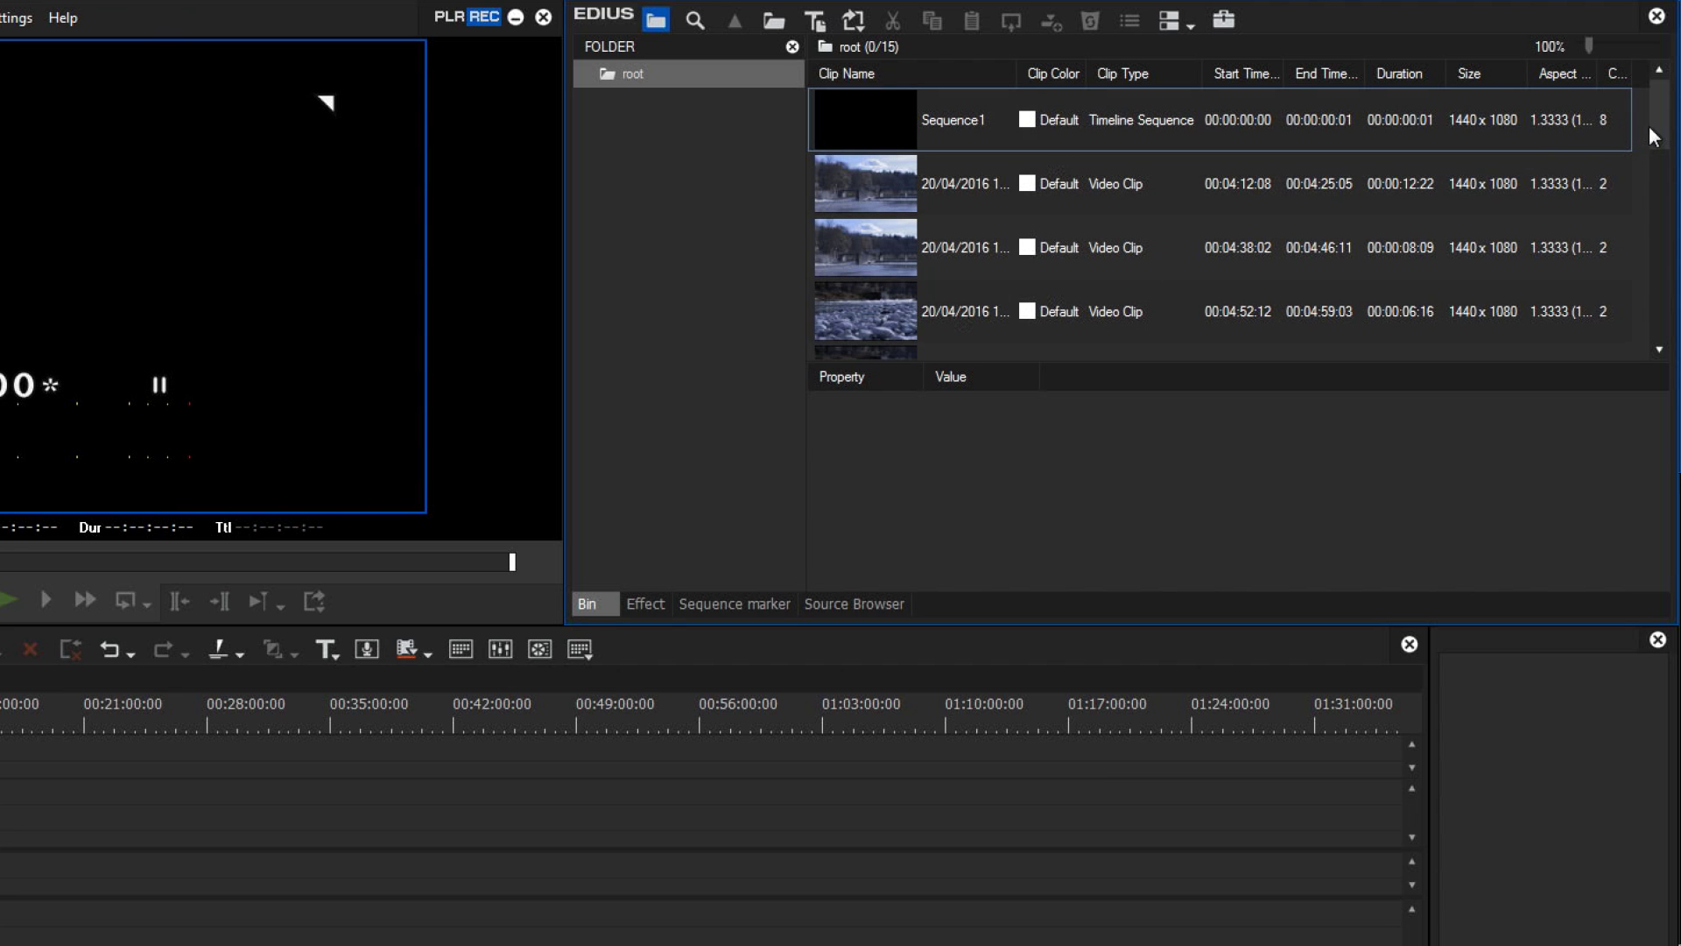
{"action": "mouse_move", "coordinate": [1648, 124]}
{"action": "left_mouse_down"}
{"action": "mouse_move", "coordinate": [1641, 338]}
{"action": "mouse_move", "coordinate": [1655, 132]}
{"action": "left_mouse_up"}
{"action": "left_click", "coordinate": [906, 182]}
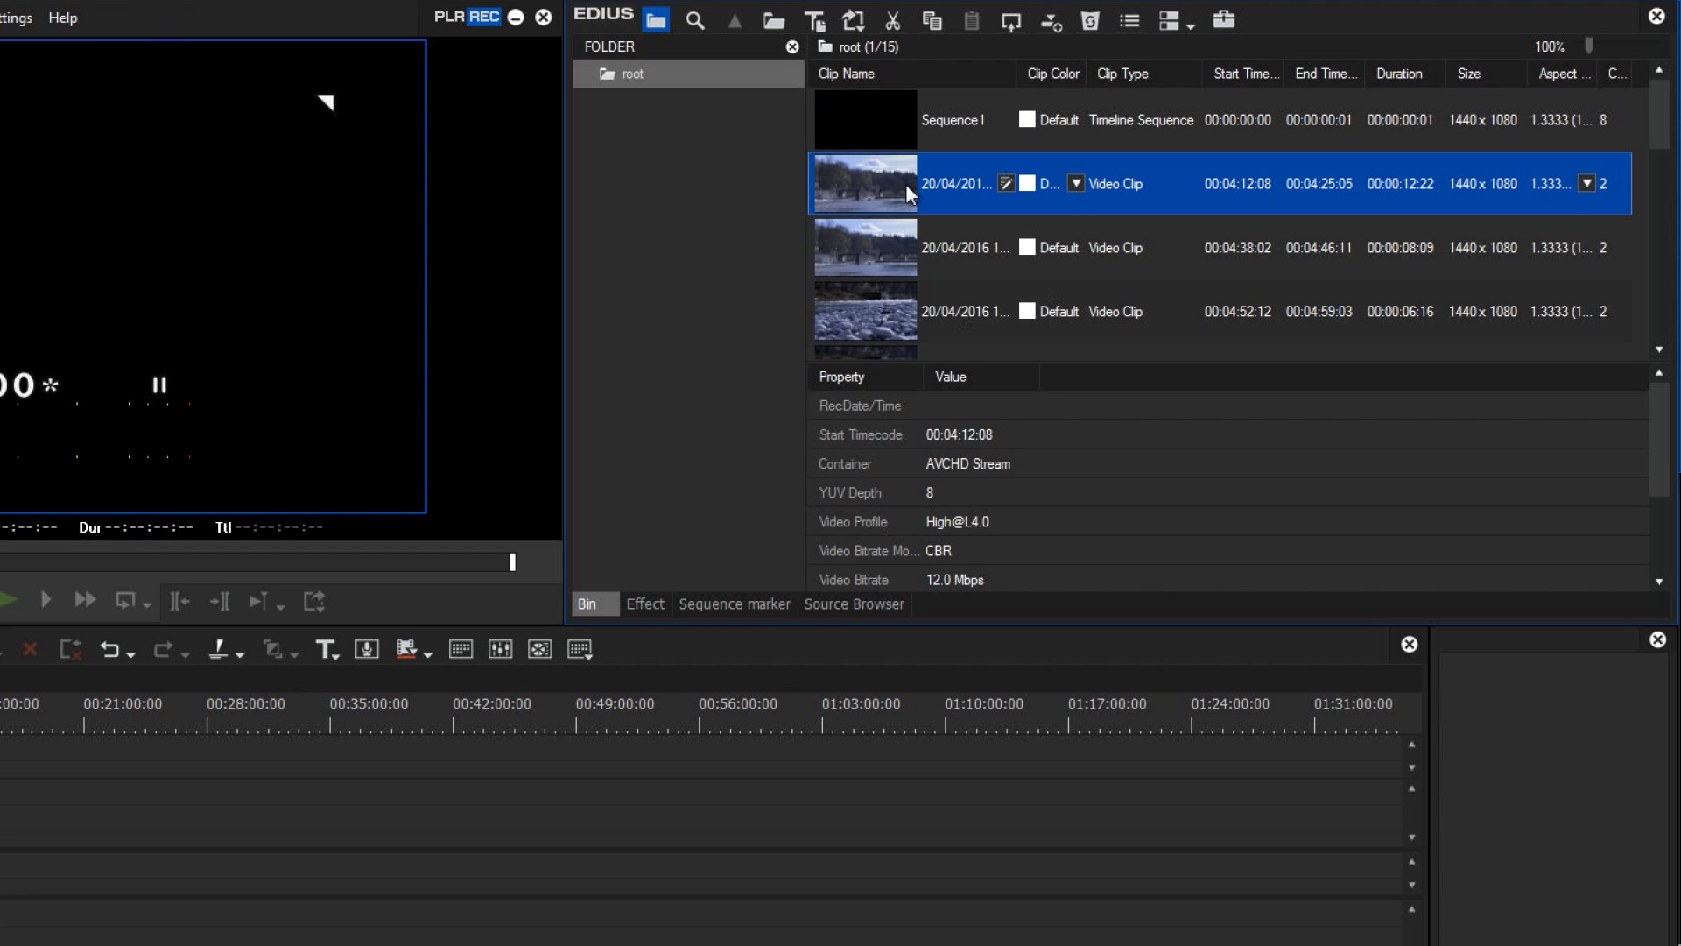
{"action": "left_click", "coordinate": [1130, 20]}
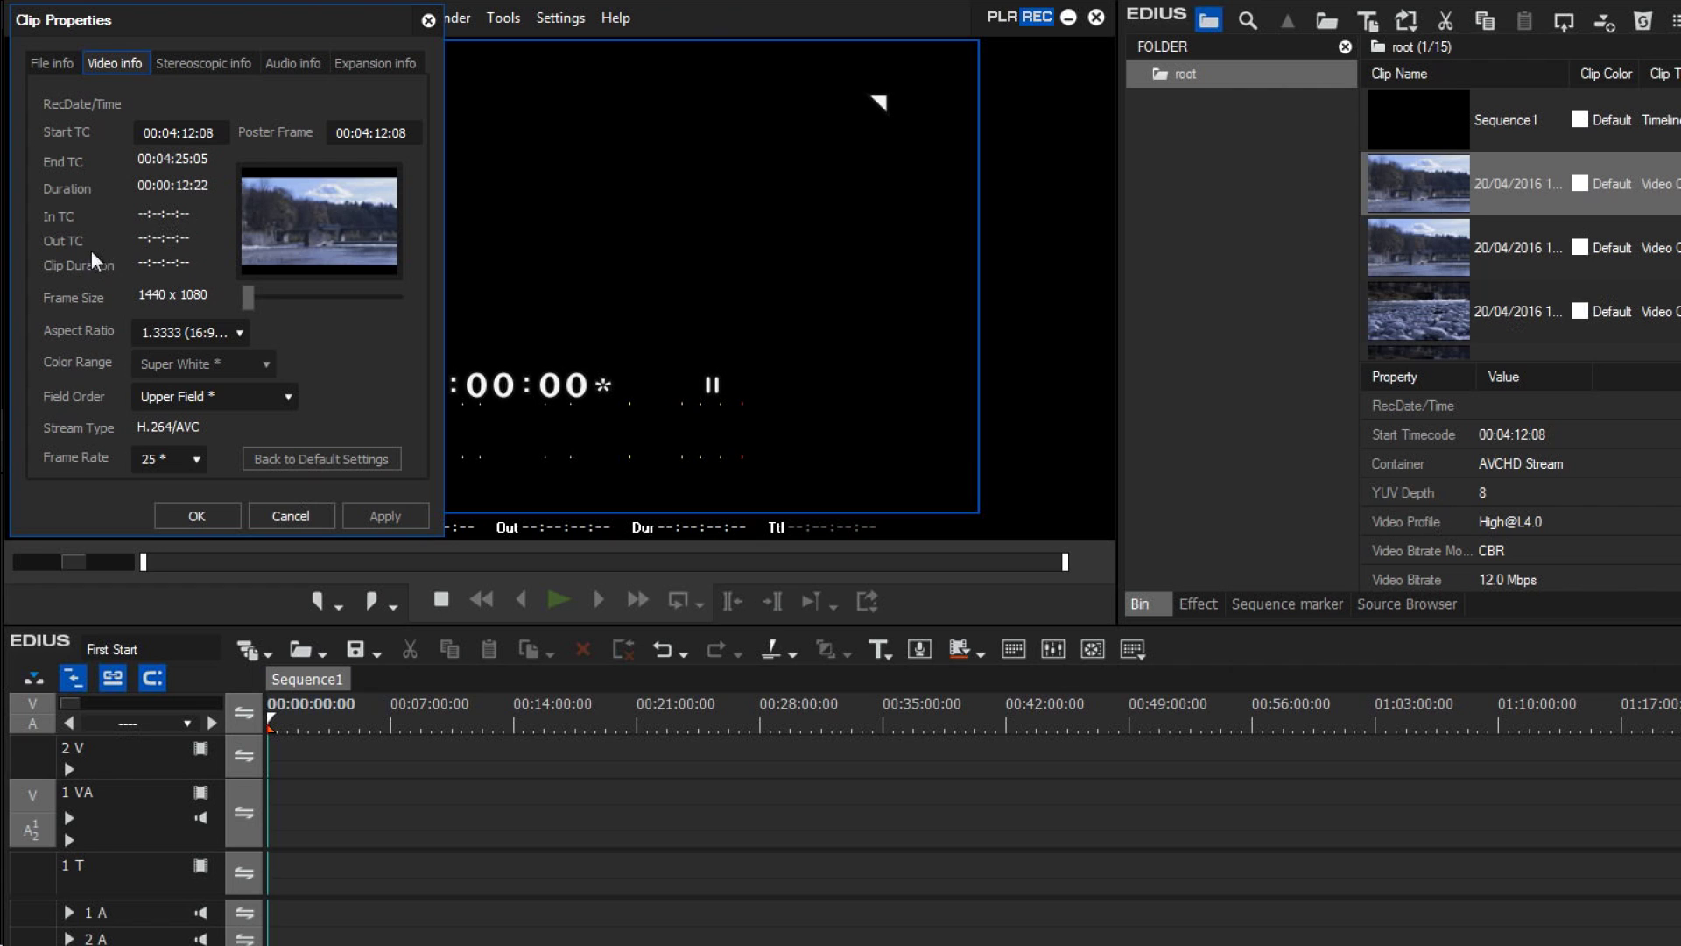
{"action": "left_click", "coordinate": [63, 68]}
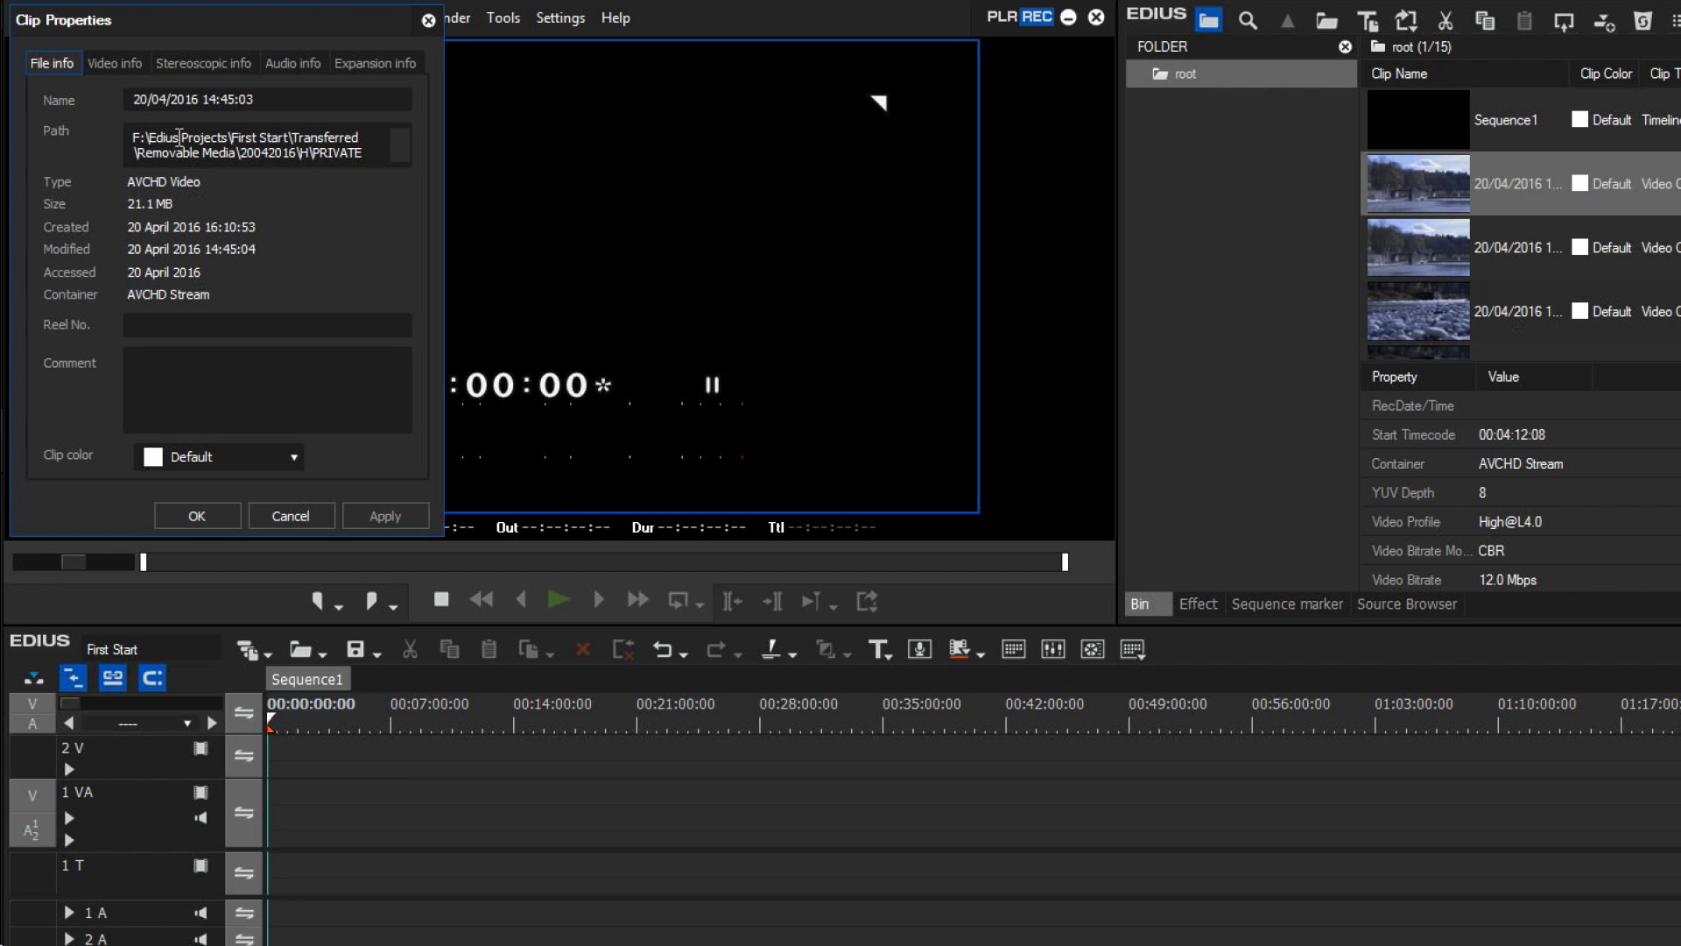
{"action": "left_click_drag", "start_coordinate": [361, 144], "coordinate": [315, 110]}
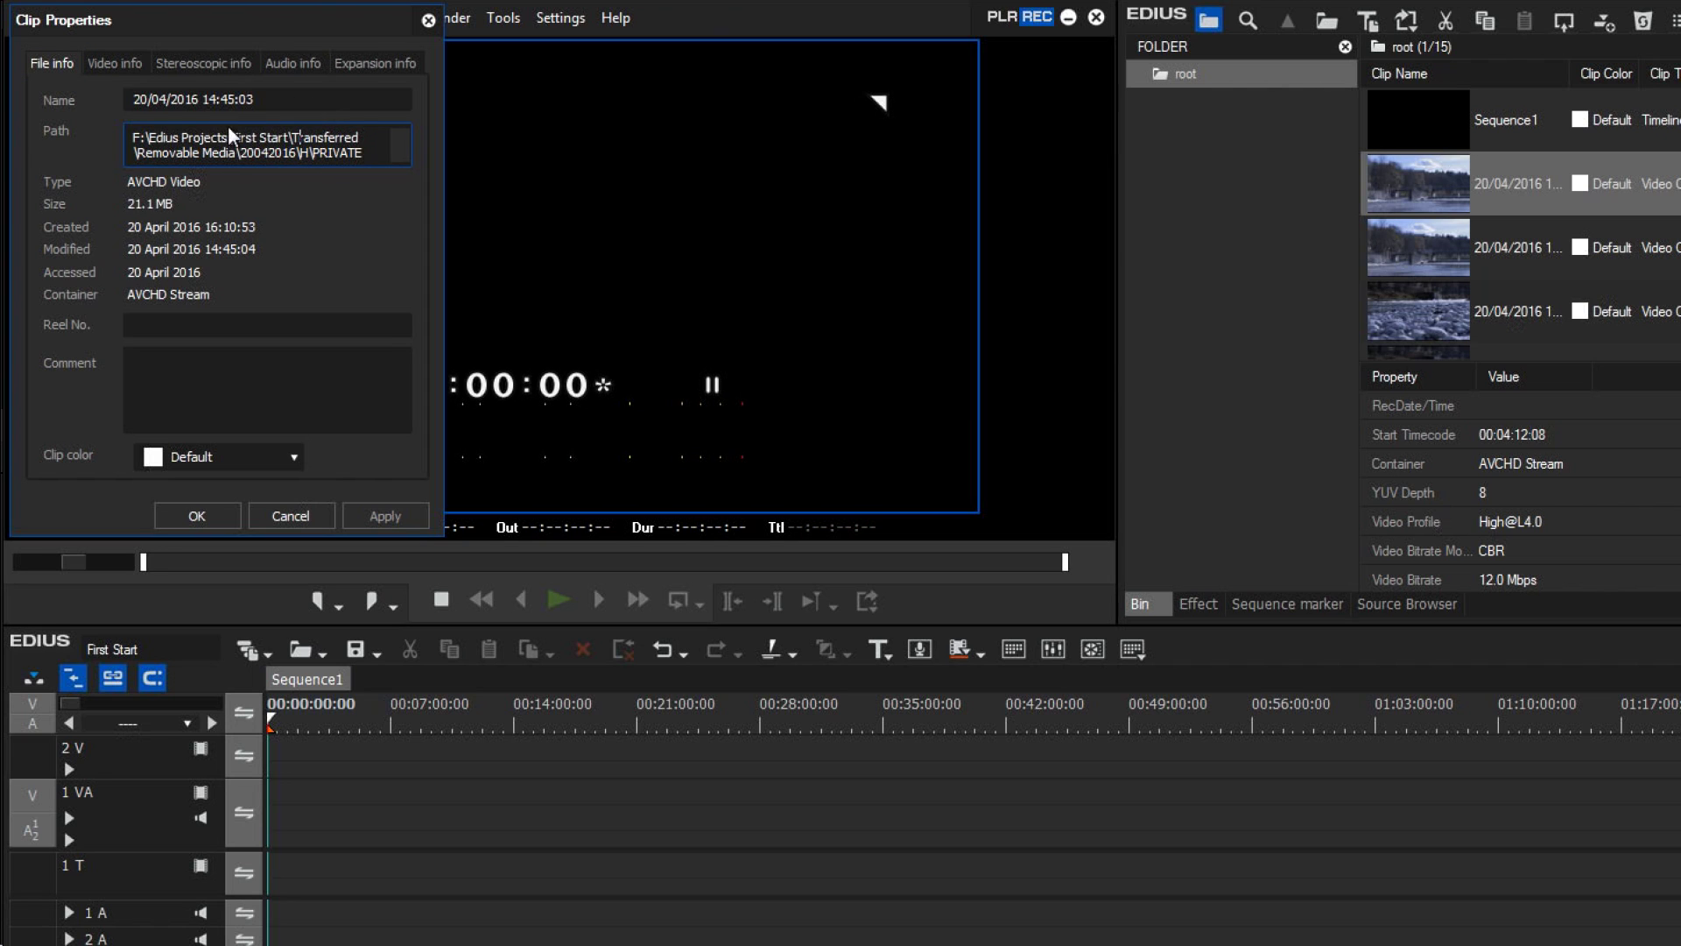
{"action": "left_click", "coordinate": [163, 141]}
{"action": "left_click_drag", "start_coordinate": [132, 138], "coordinate": [233, 138]}
{"action": "left_click", "coordinate": [233, 137]}
{"action": "left_click", "coordinate": [196, 519]}
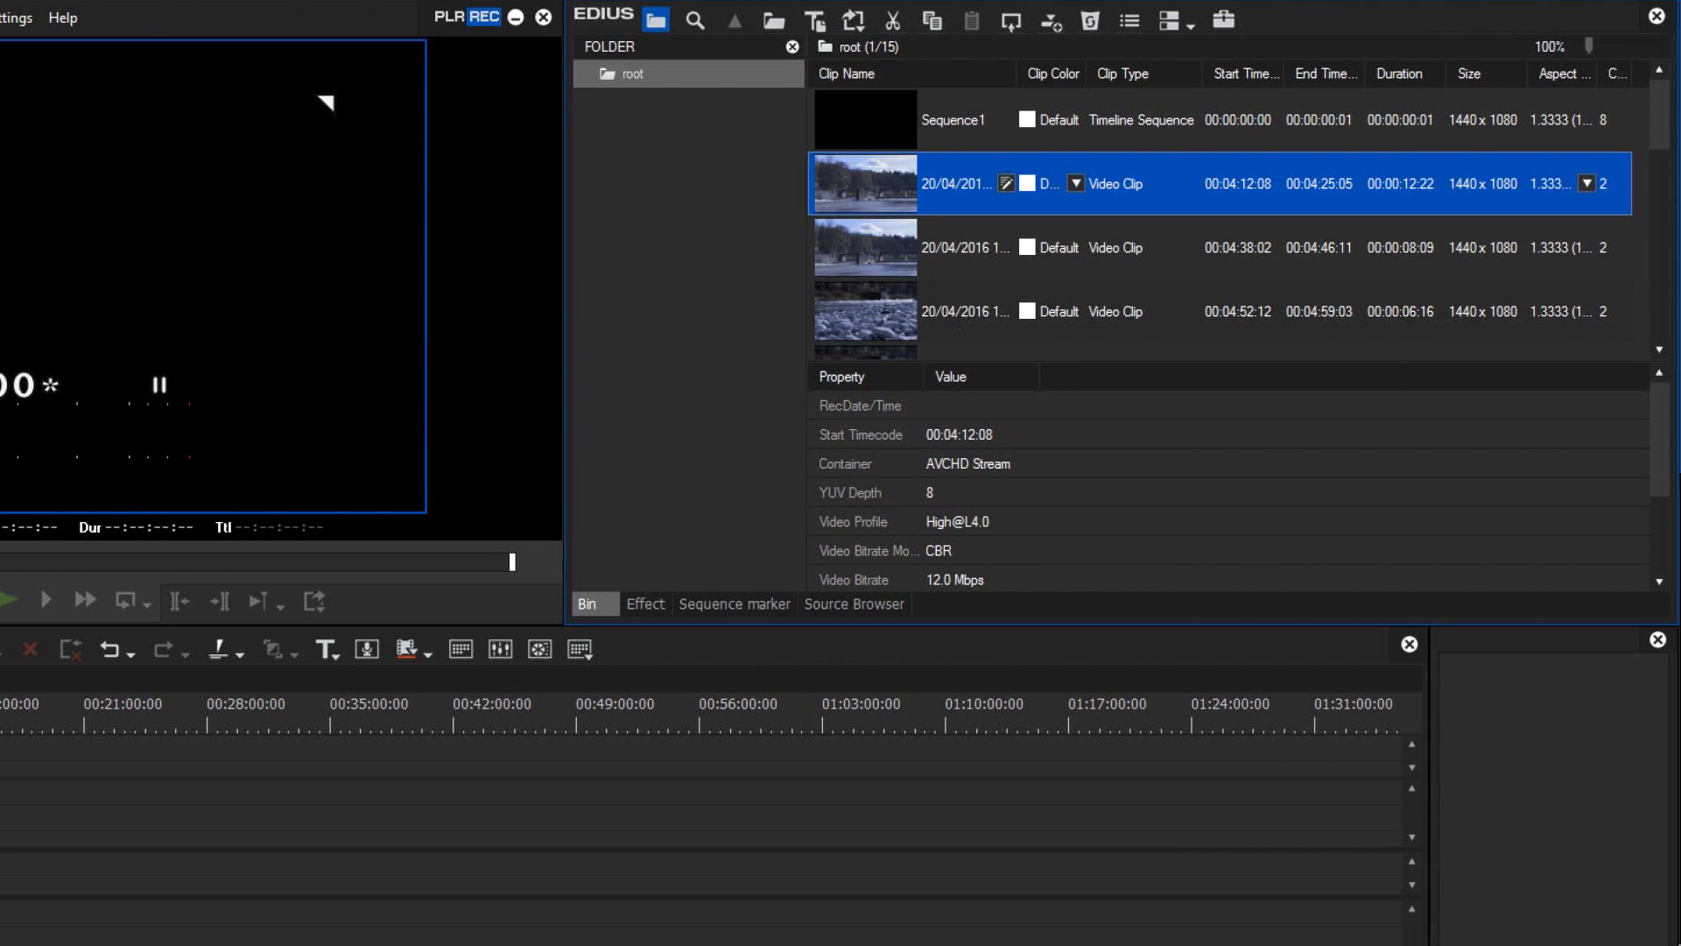
Collapse the Property pane below root's clip list so far more clips fit on screen.
{"action": "left_click", "coordinate": [727, 466]}
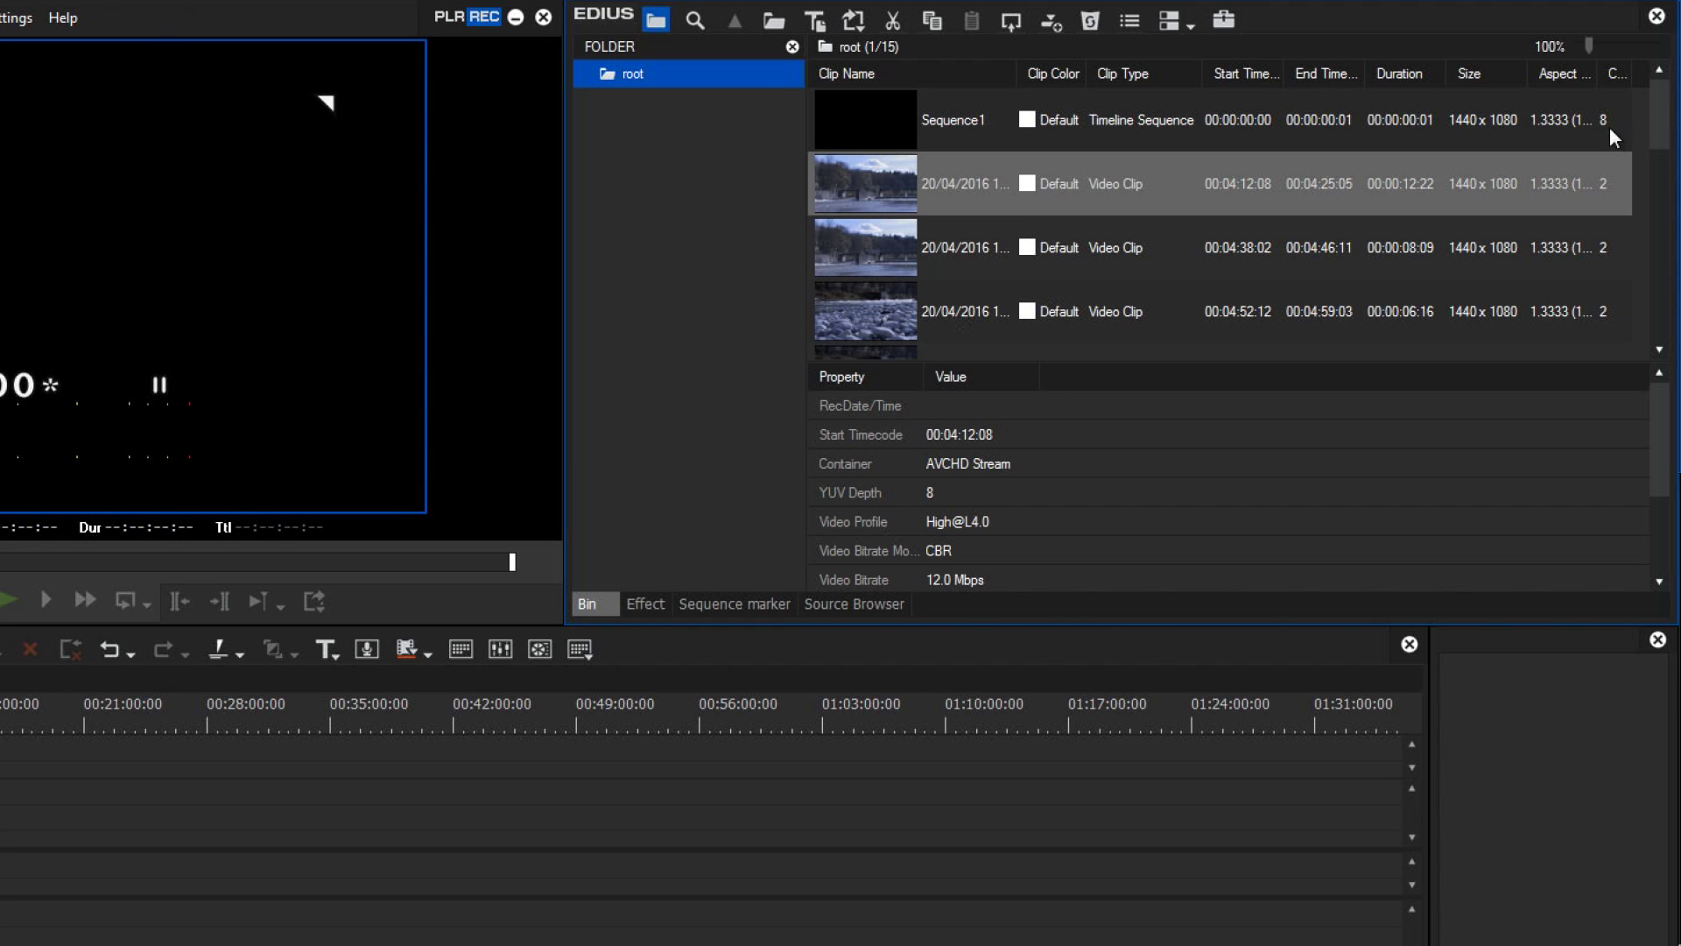
{"action": "mouse_move", "coordinate": [1662, 122]}
{"action": "left_mouse_down"}
{"action": "mouse_move", "coordinate": [1677, 324]}
{"action": "mouse_move", "coordinate": [1664, 103]}
{"action": "left_mouse_up"}
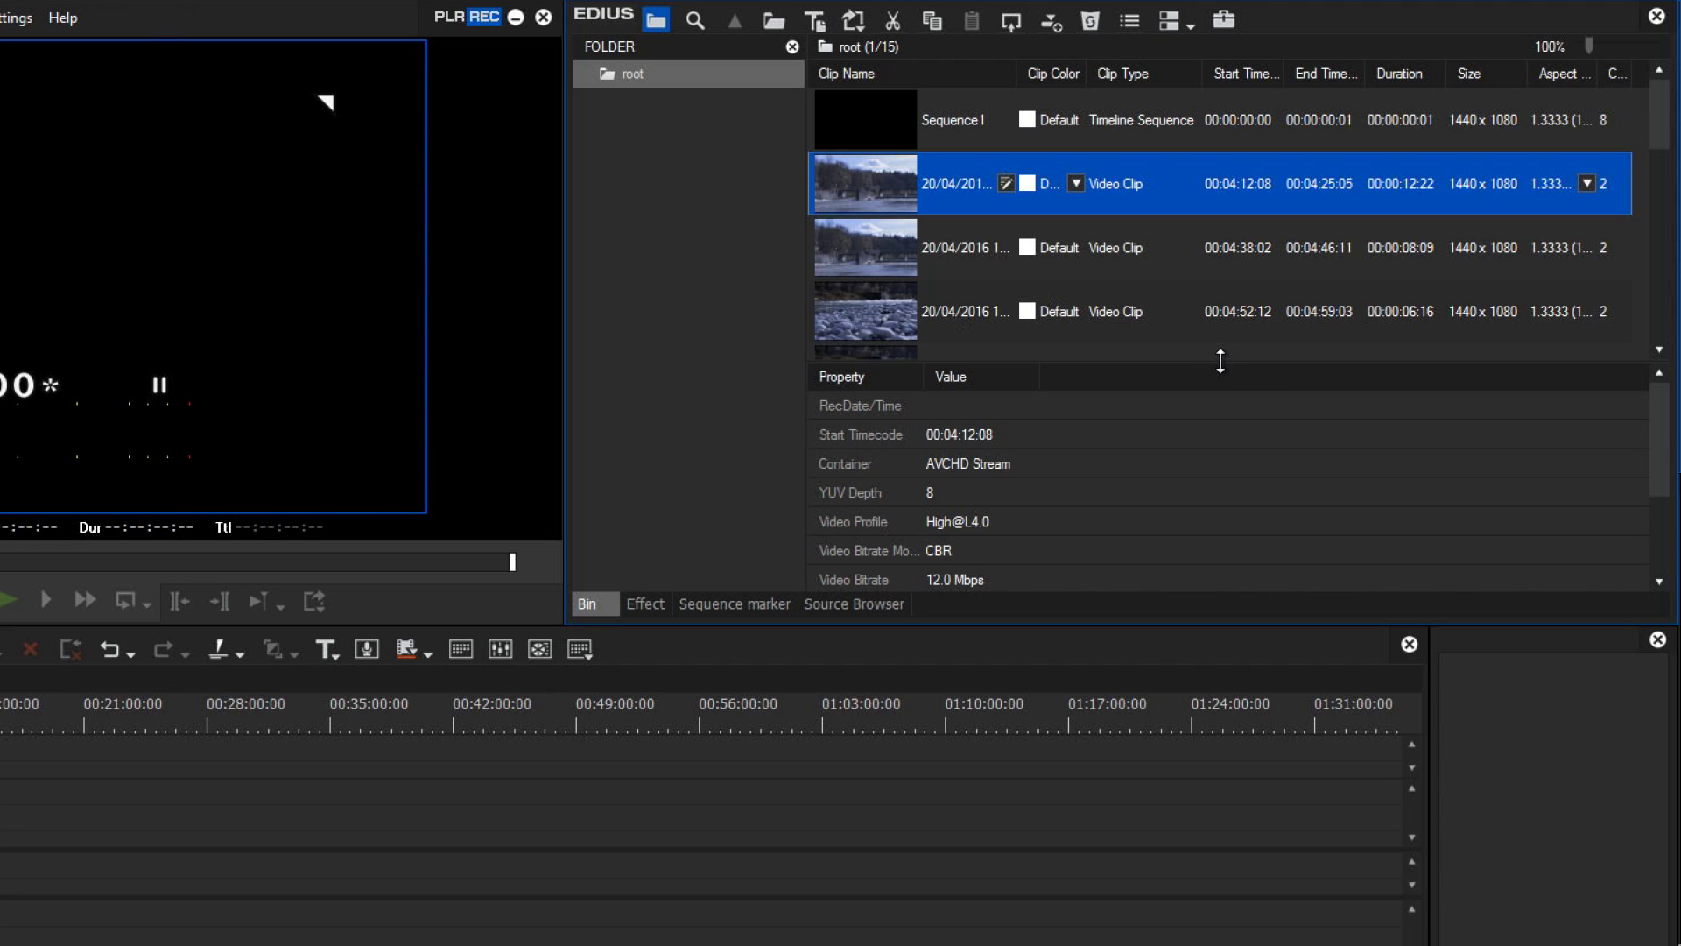
{"action": "left_click_drag", "start_coordinate": [1221, 360], "coordinate": [1204, 594]}
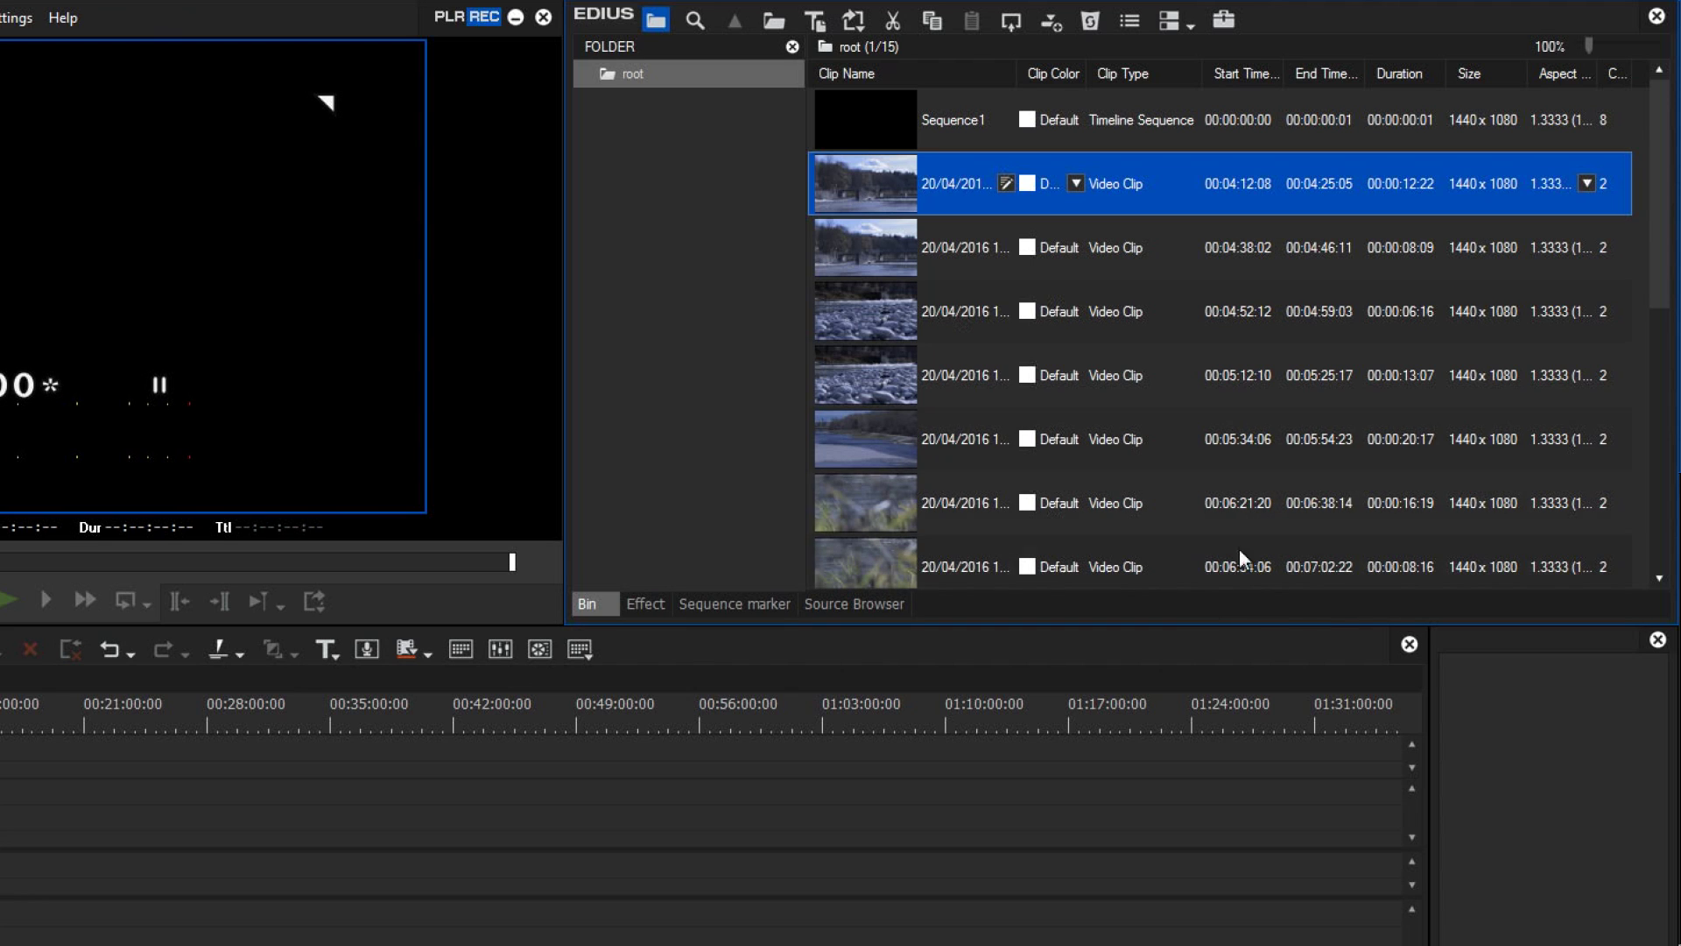
{"action": "mouse_move", "coordinate": [1224, 589]}
{"action": "left_mouse_down"}
{"action": "mouse_move", "coordinate": [1223, 477]}
{"action": "mouse_move", "coordinate": [1207, 601]}
{"action": "left_mouse_up"}
{"action": "scroll", "coordinate": [1284, 439], "scroll_direction": "down", "scroll_amount": 2}
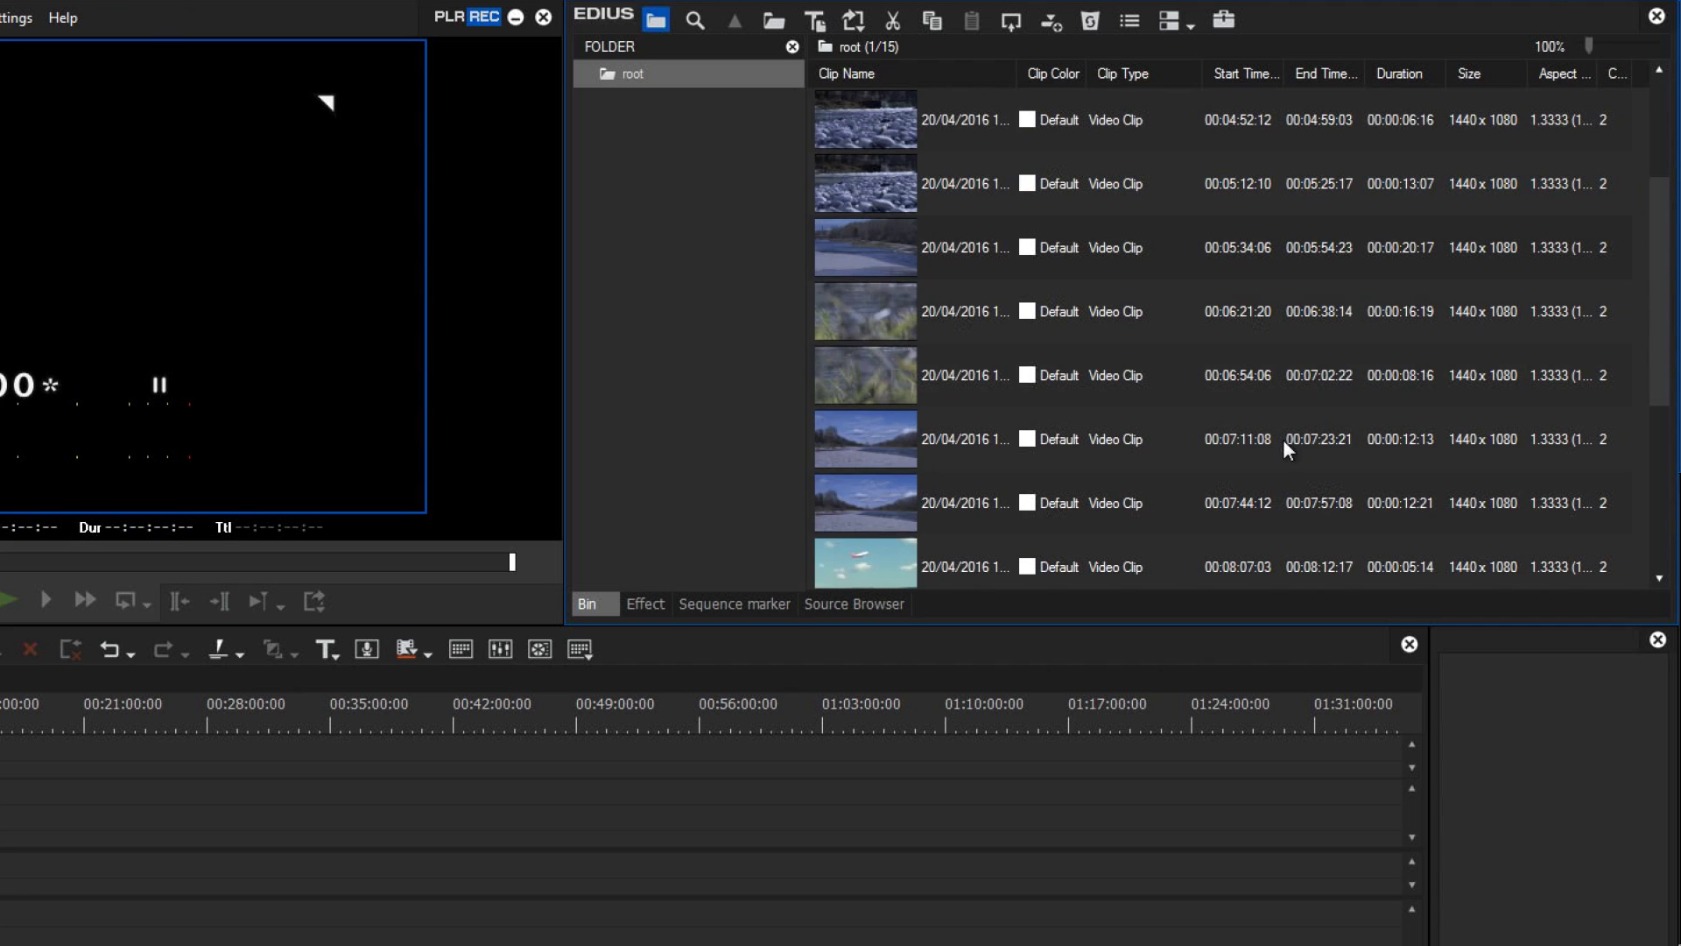
{"action": "scroll", "coordinate": [1284, 438], "scroll_direction": "up", "scroll_amount": 2}
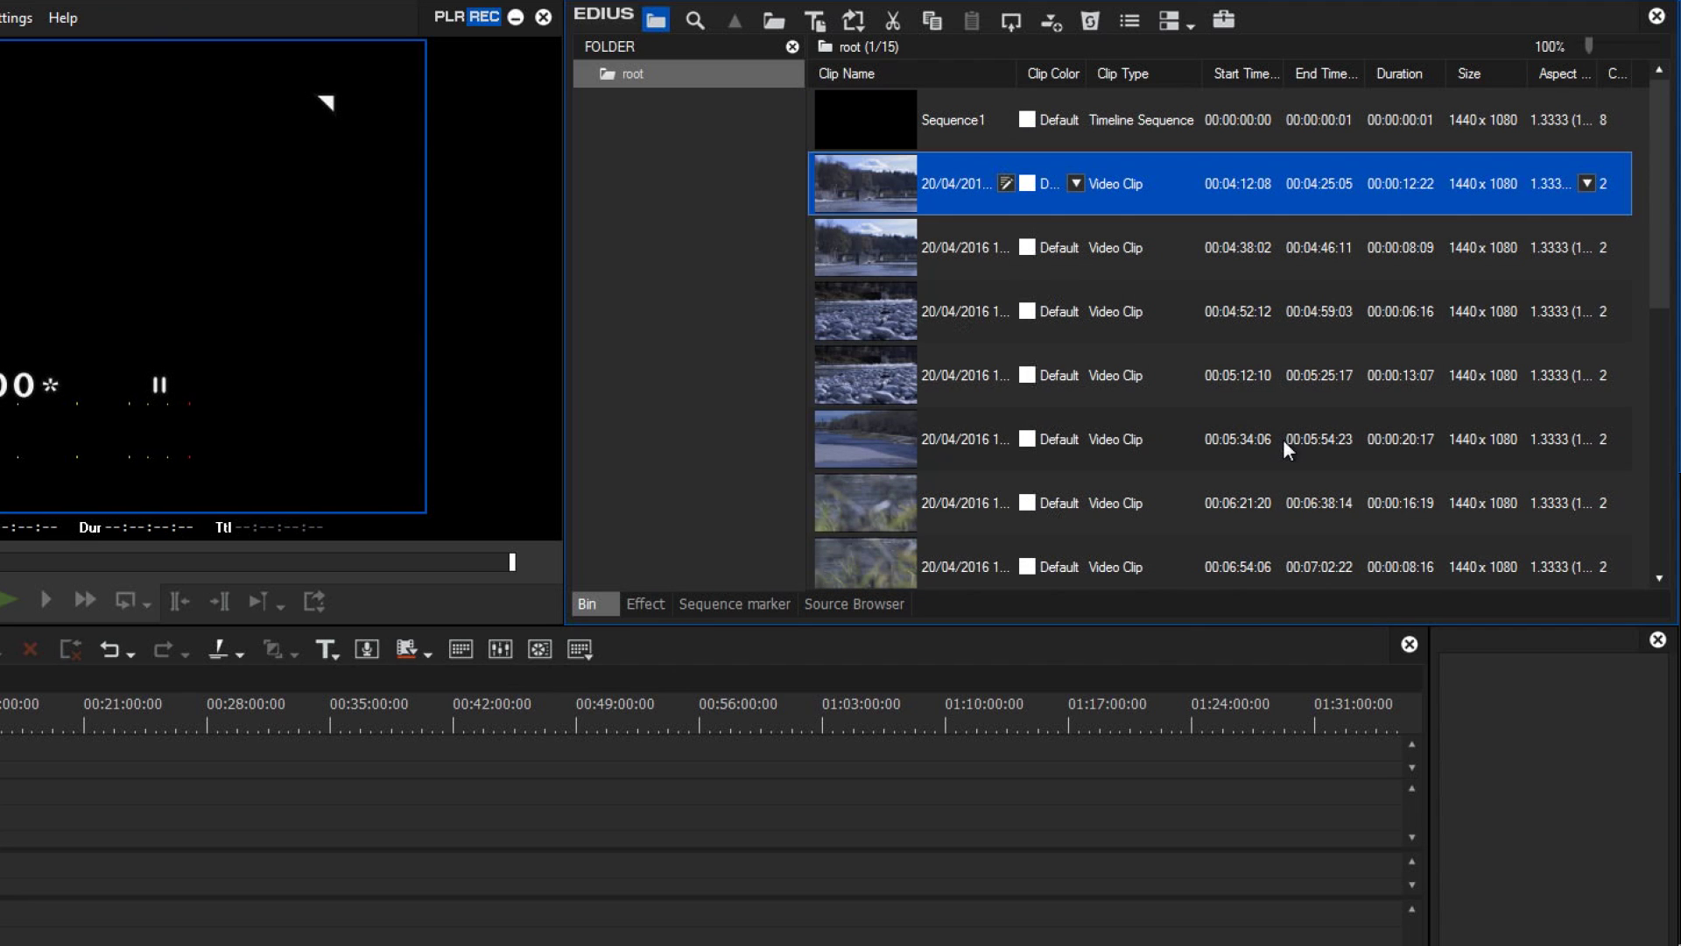
{"action": "scroll", "coordinate": [1284, 439], "scroll_direction": "down", "scroll_amount": 3}
{"action": "scroll", "coordinate": [1284, 439], "scroll_direction": "up", "scroll_amount": 3}
{"action": "scroll", "coordinate": [1284, 222], "scroll_direction": "down", "scroll_amount": 1}
{"action": "scroll", "coordinate": [1284, 231], "scroll_direction": "up", "scroll_amount": 1}
Create a subfolder named water under the root folder.
{"action": "right_click", "coordinate": [606, 73]}
{"action": "left_click", "coordinate": [693, 89]}
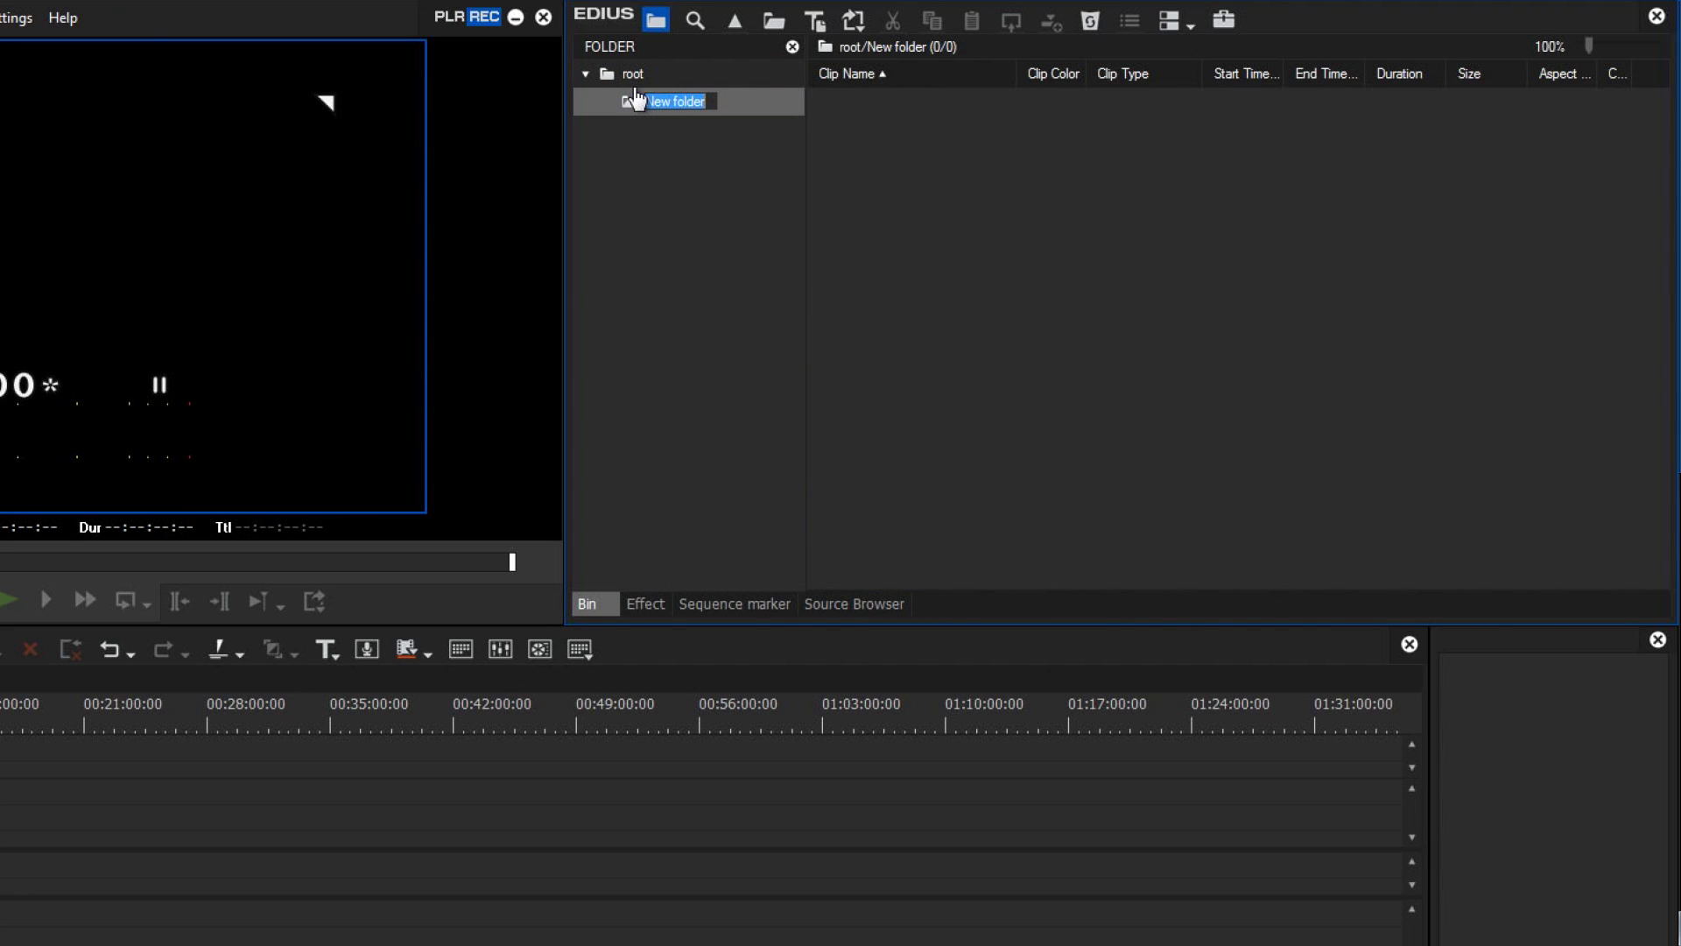
{"action": "type", "text": "water"}
{"action": "key", "text": "Return"}
{"action": "left_click", "coordinate": [654, 78]}
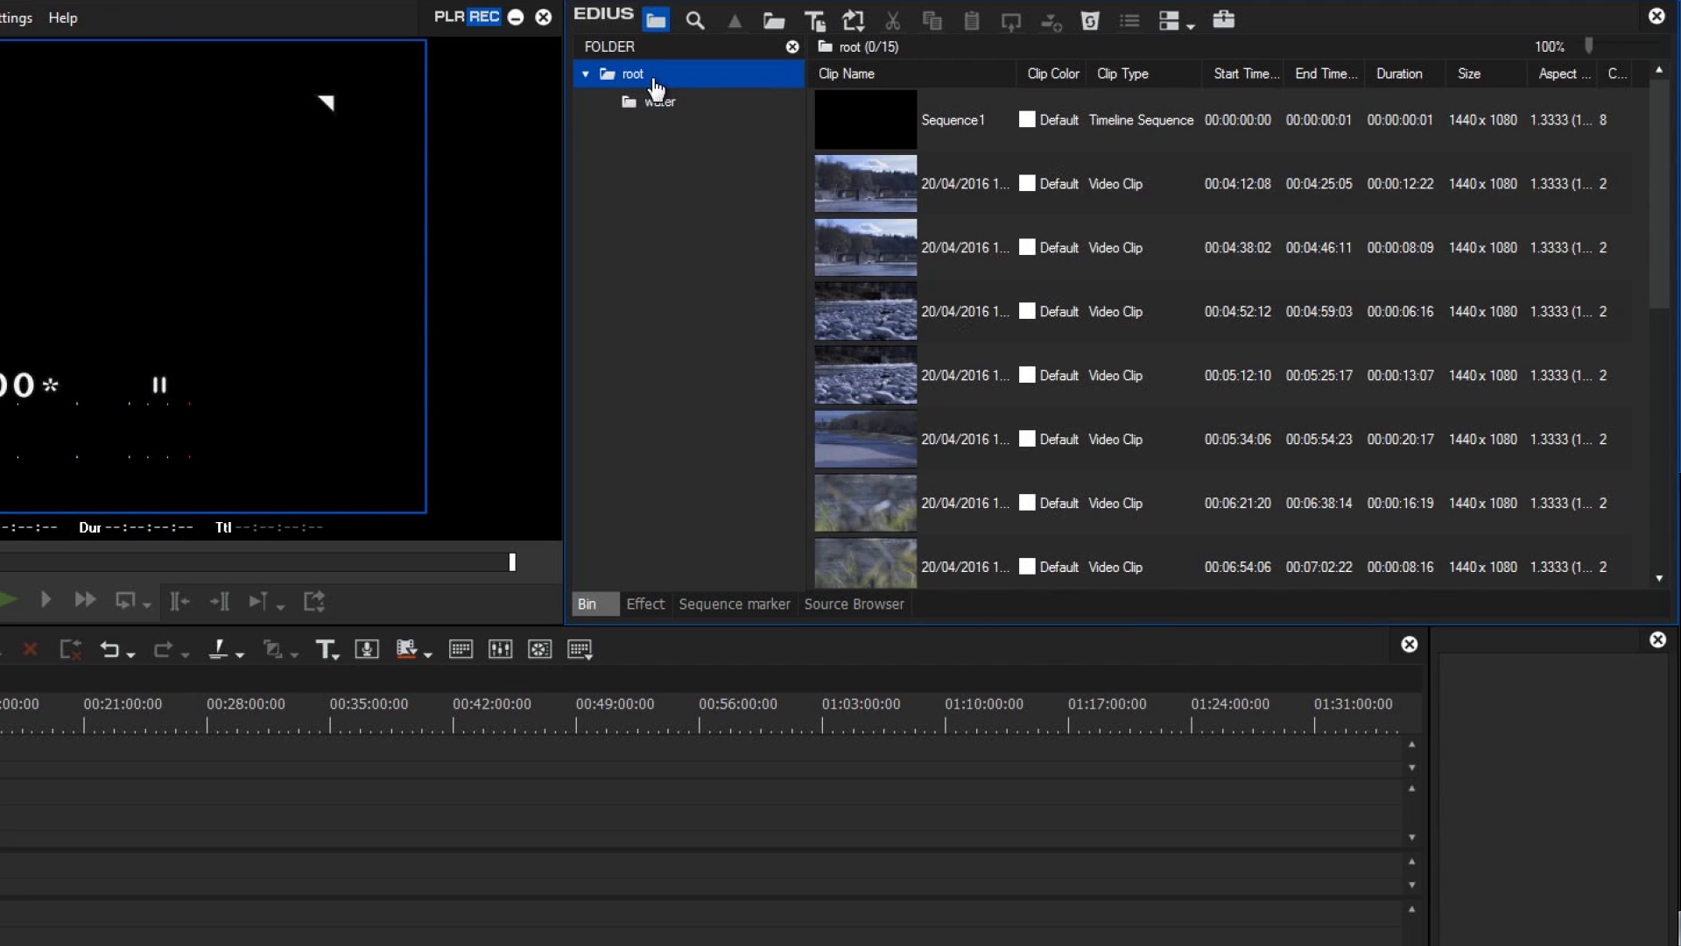
Create a second subfolder named airport under the root folder.
{"action": "right_click", "coordinate": [654, 82]}
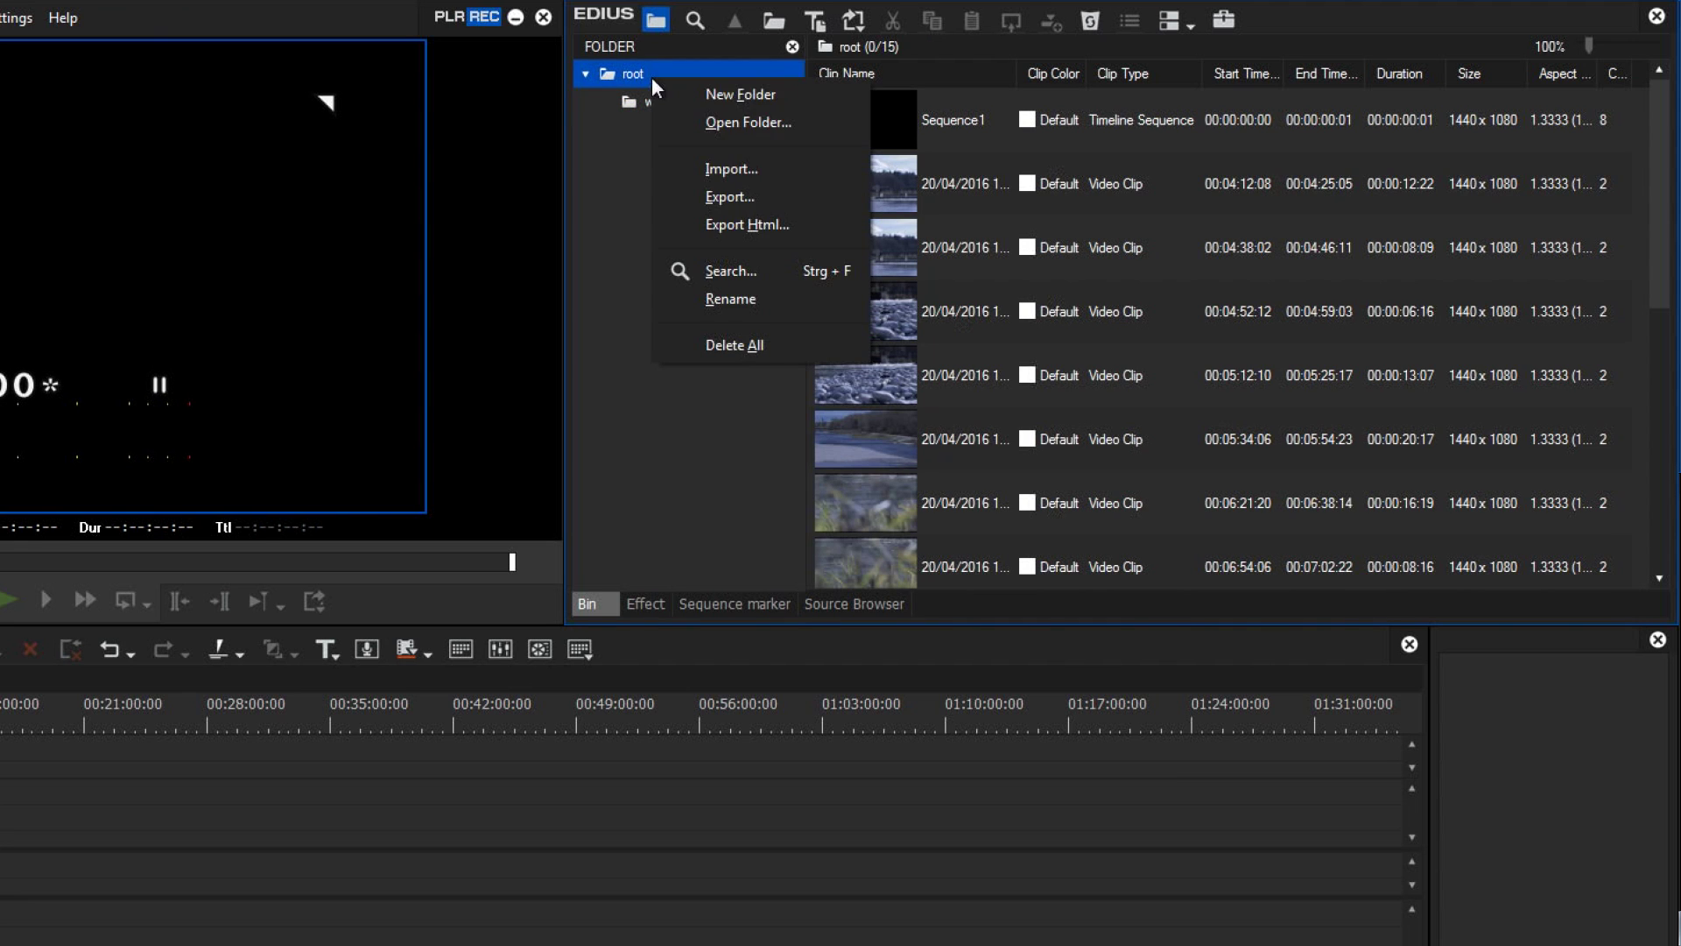
{"action": "left_click", "coordinate": [685, 87]}
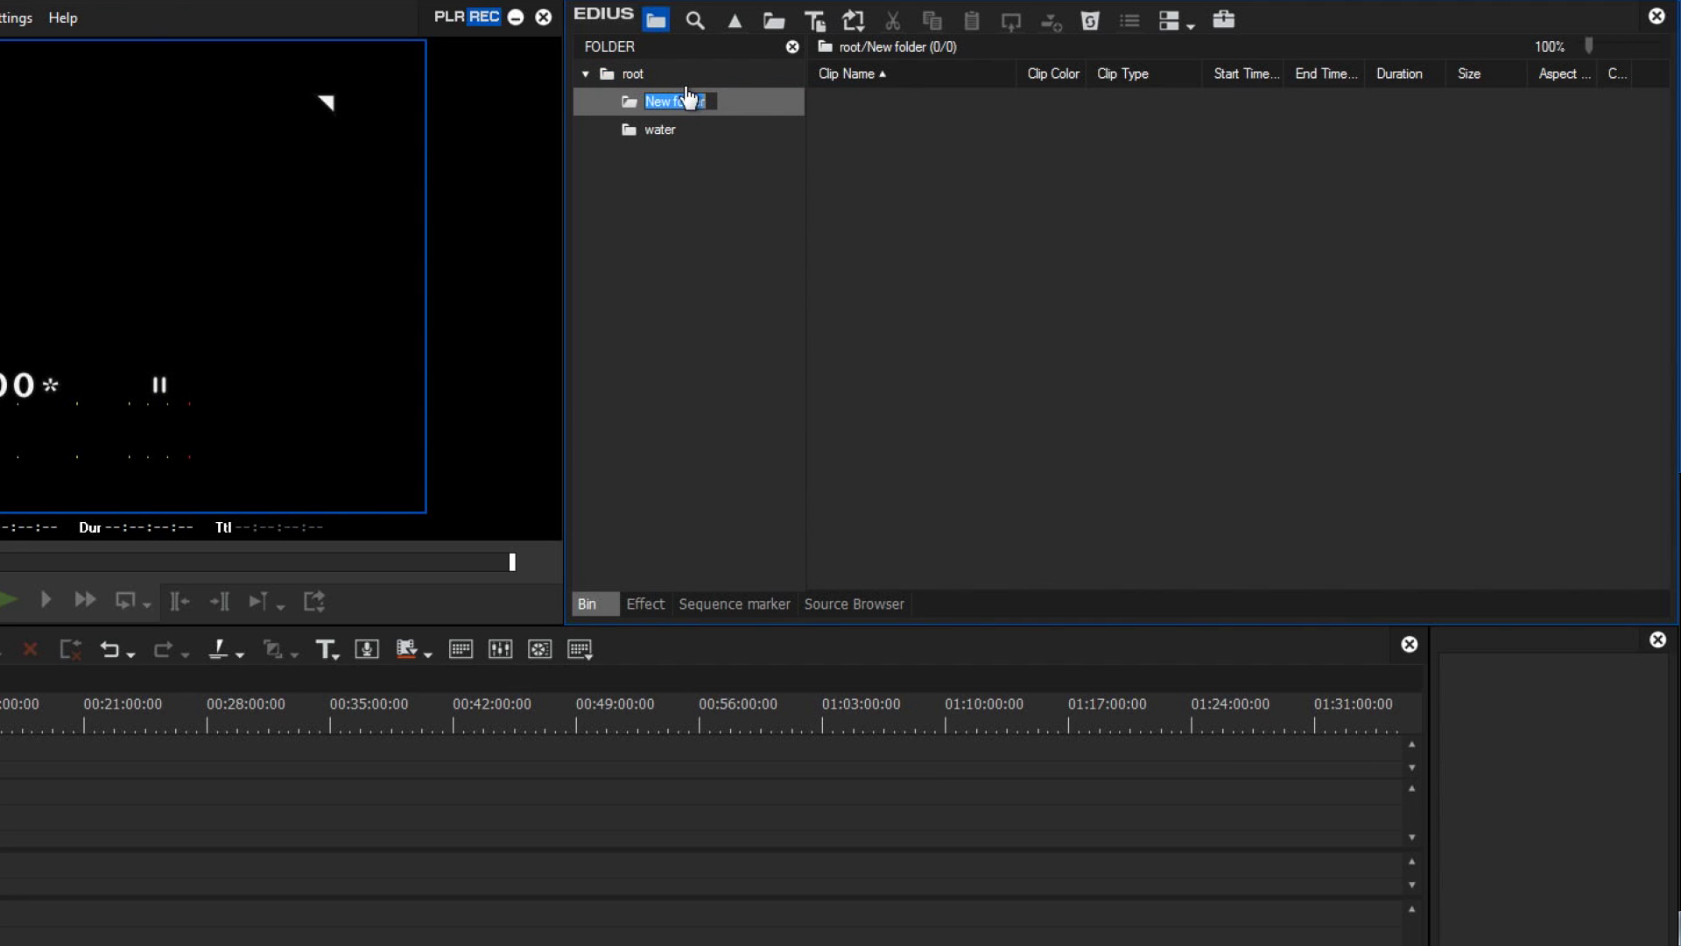
{"action": "type", "text": "airport"}
{"action": "key", "text": "Return"}
{"action": "left_click", "coordinate": [647, 77]}
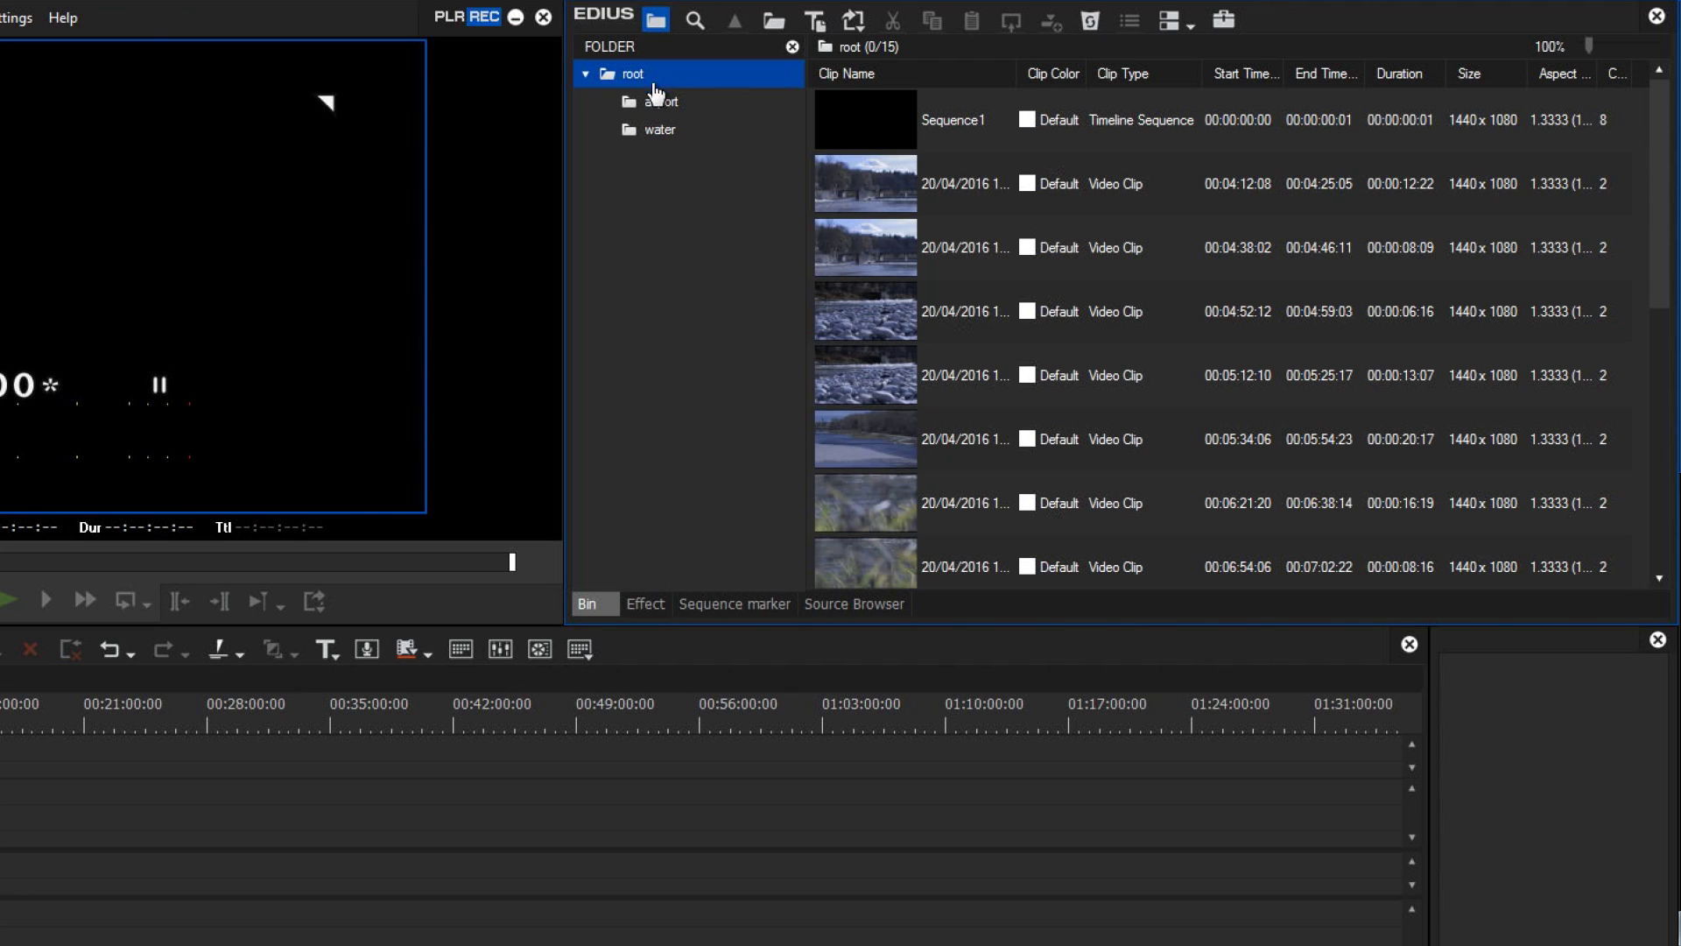
Move the 00:04:12:08 clip and the 00:04:38:02–00:07:44:12 clips into the water folder.
{"action": "left_click", "coordinate": [887, 178]}
{"action": "left_click_drag", "start_coordinate": [886, 175], "coordinate": [731, 136]}
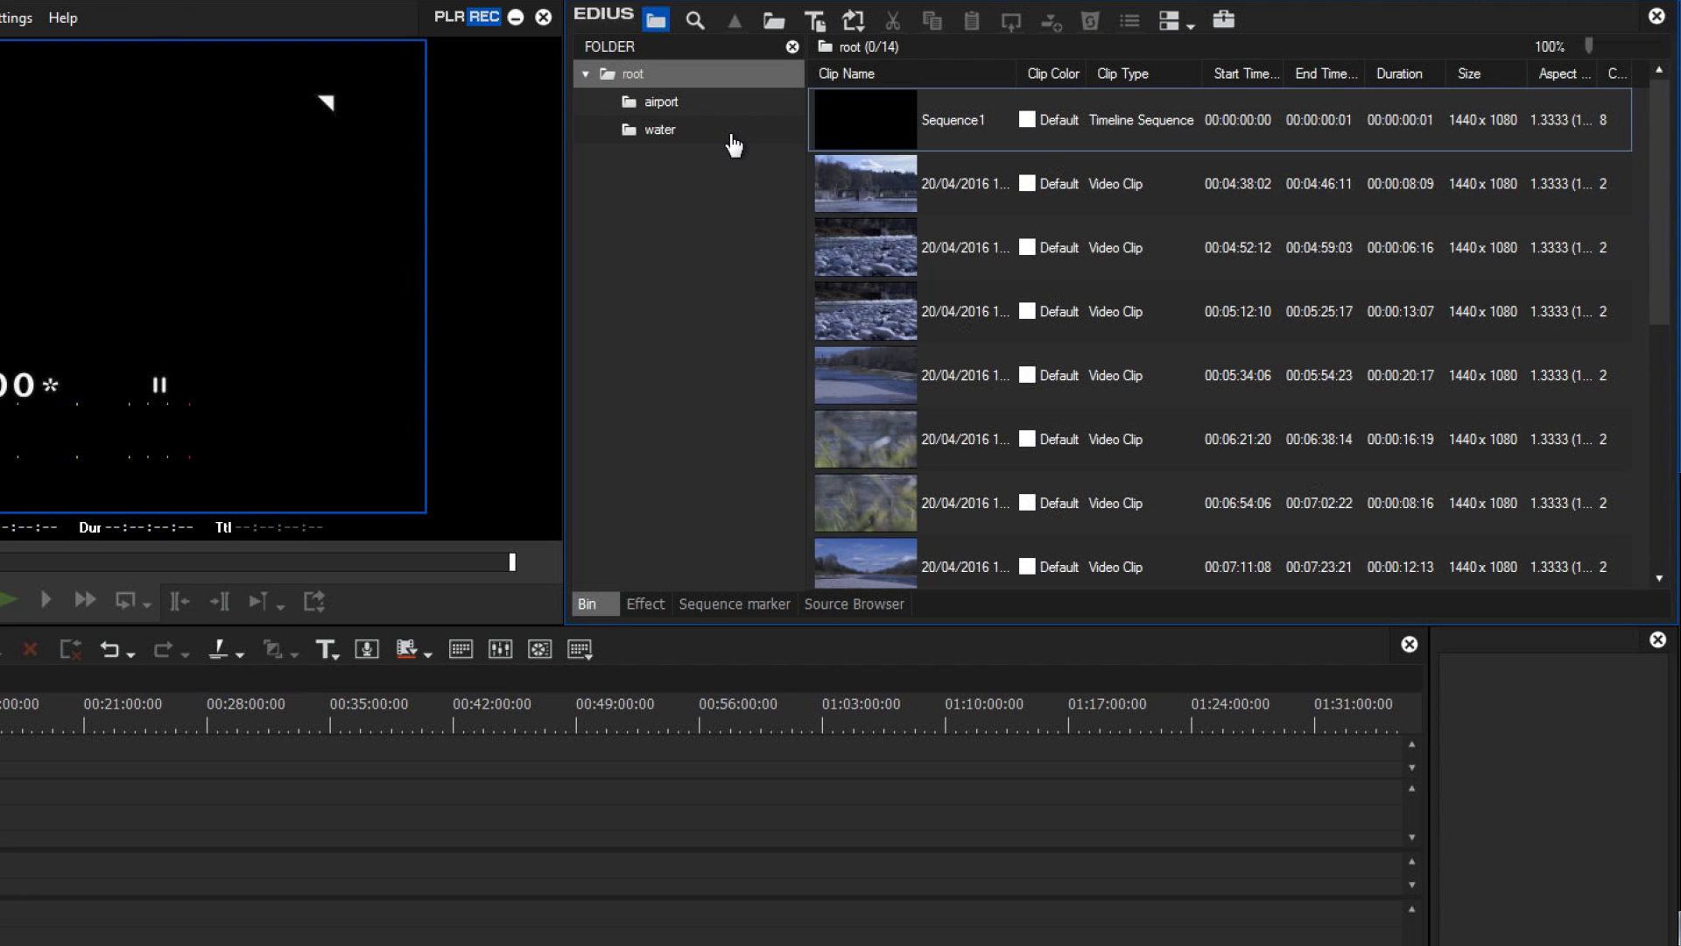
{"action": "left_click", "coordinate": [935, 187]}
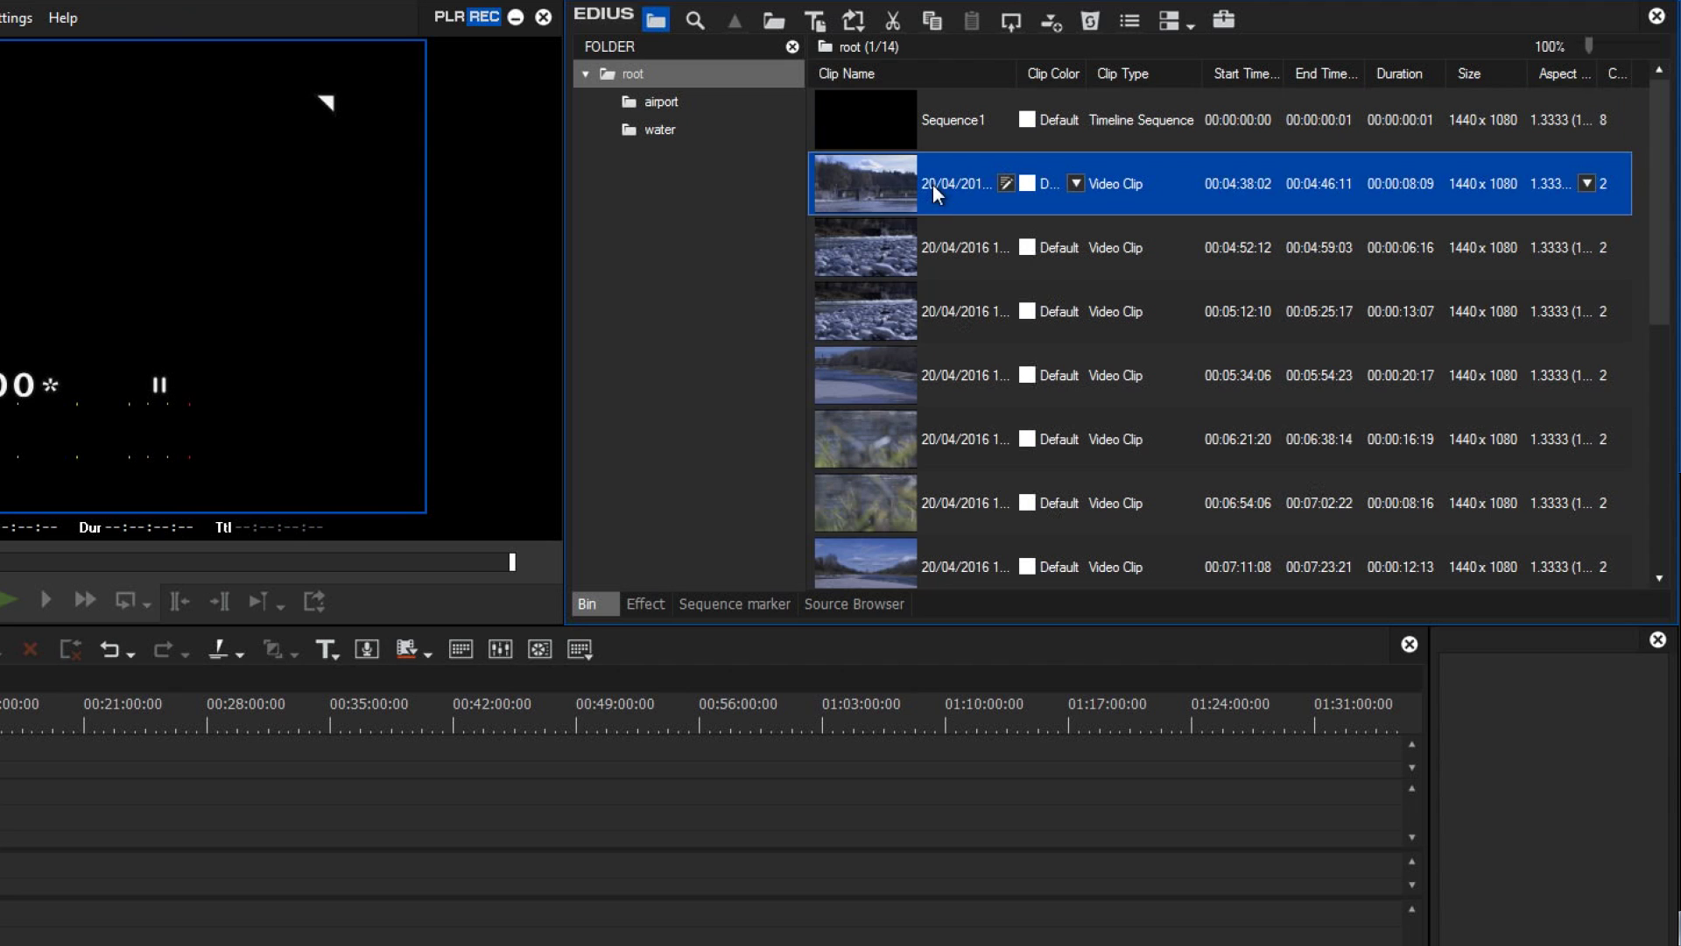
{"action": "scroll", "coordinate": [941, 201], "scroll_direction": "down", "scroll_amount": 3}
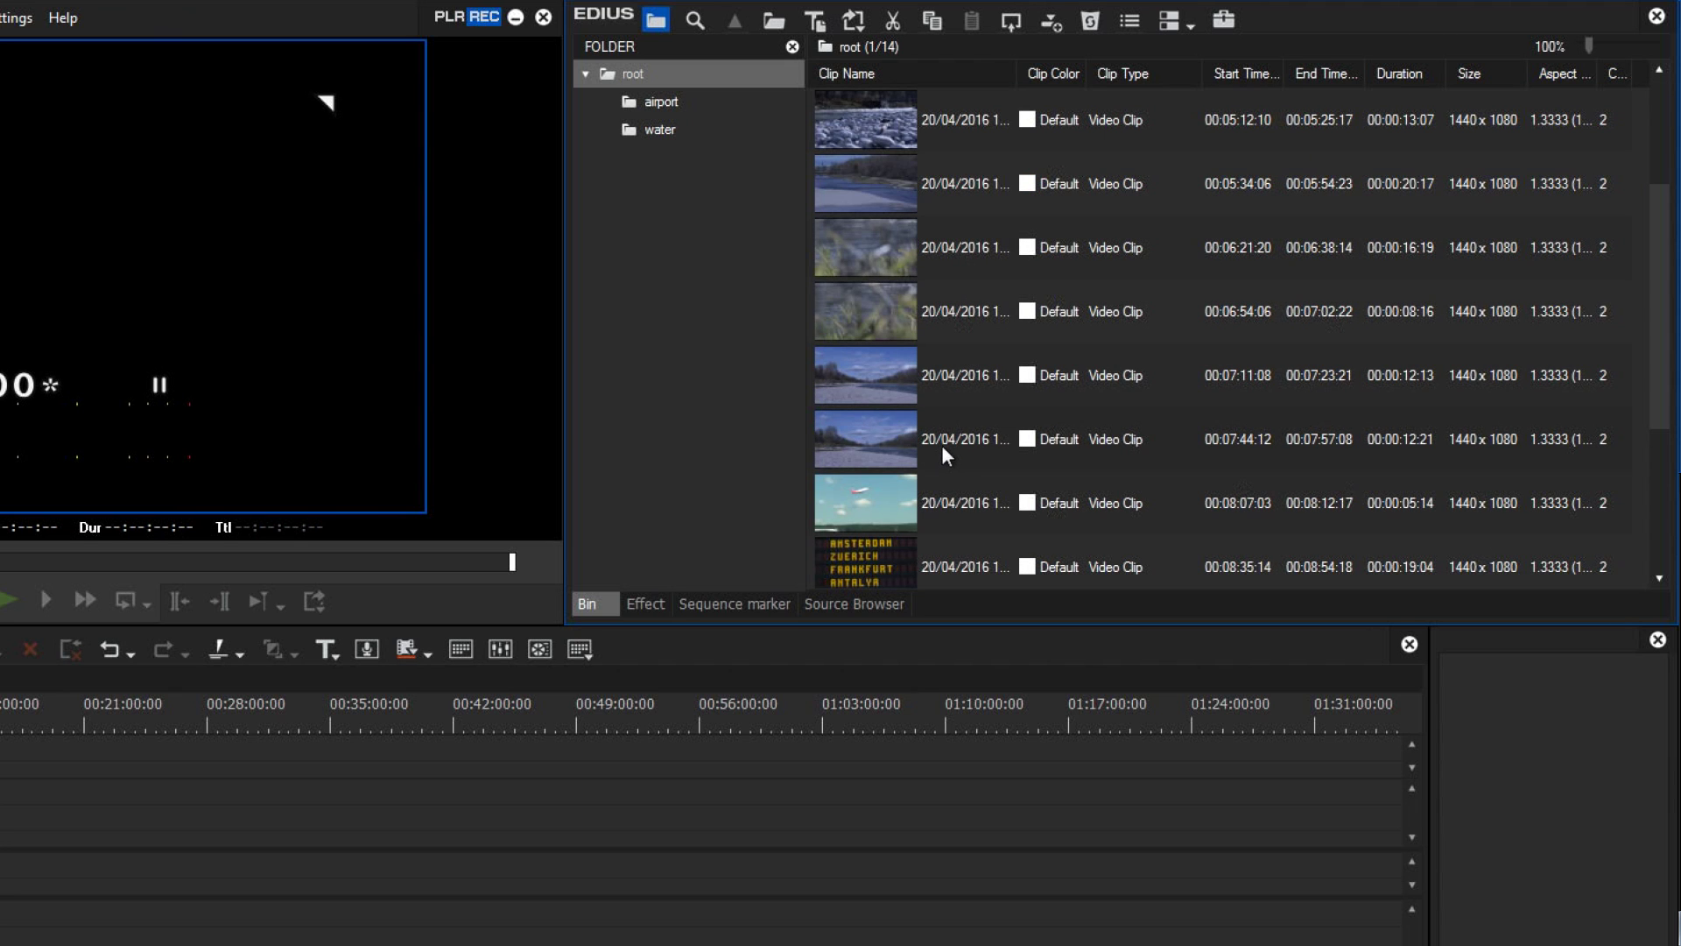
{"action": "left_click", "coordinate": [941, 447], "text": "shift"}
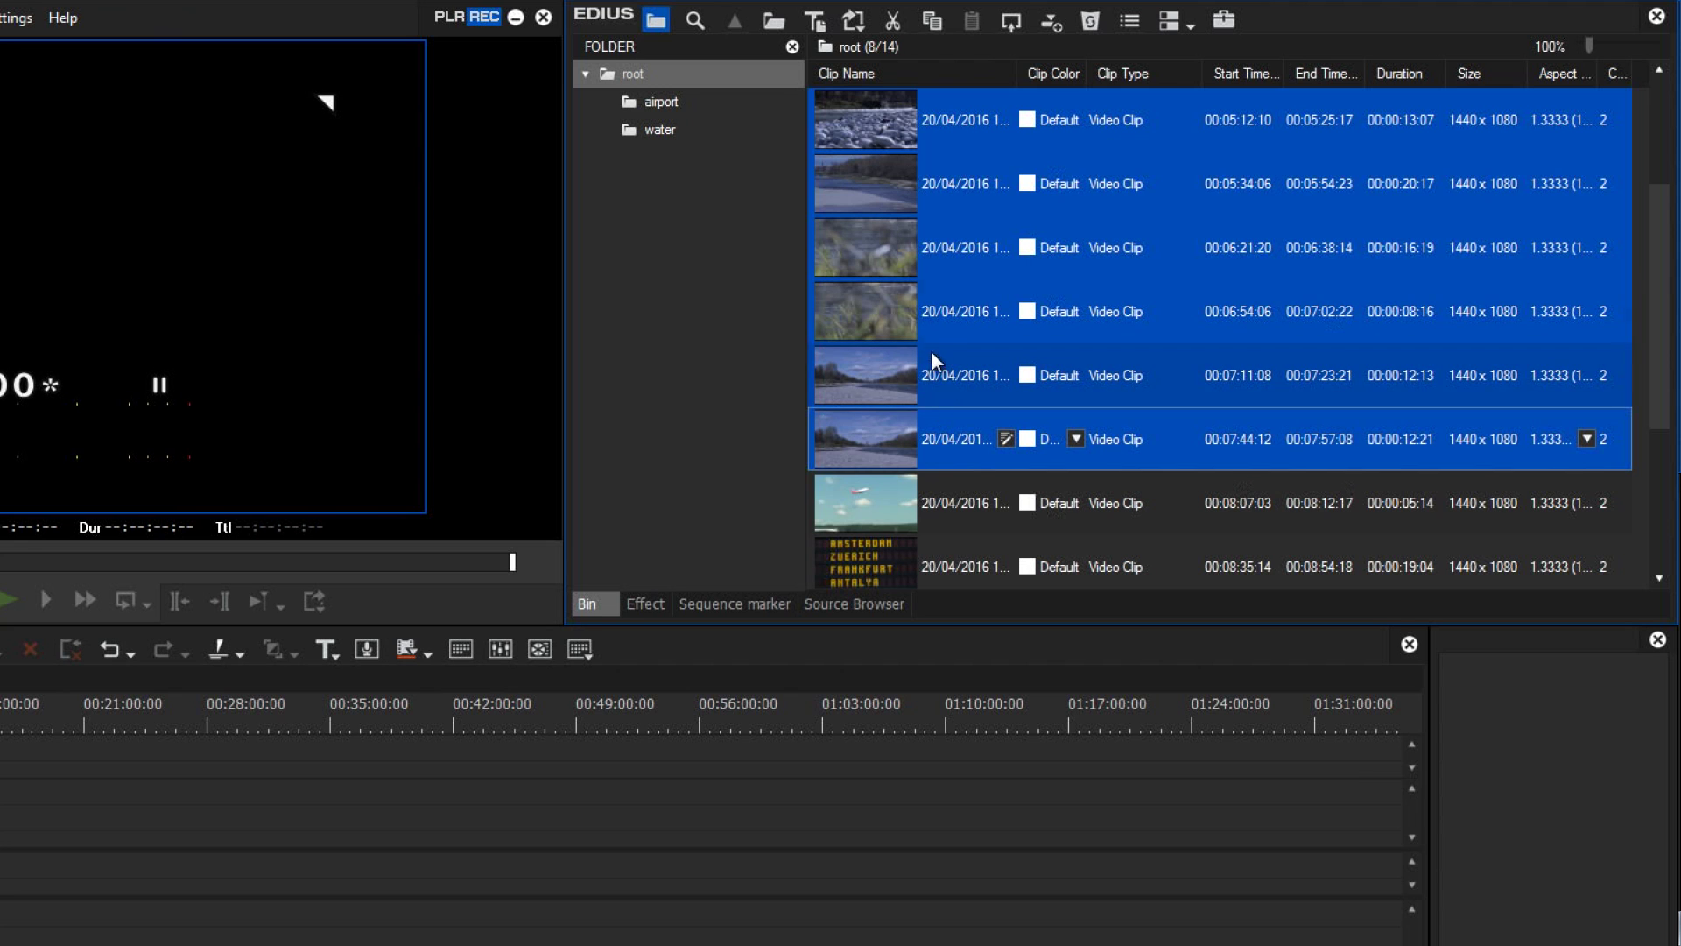
{"action": "left_click_drag", "start_coordinate": [1140, 317], "coordinate": [728, 124]}
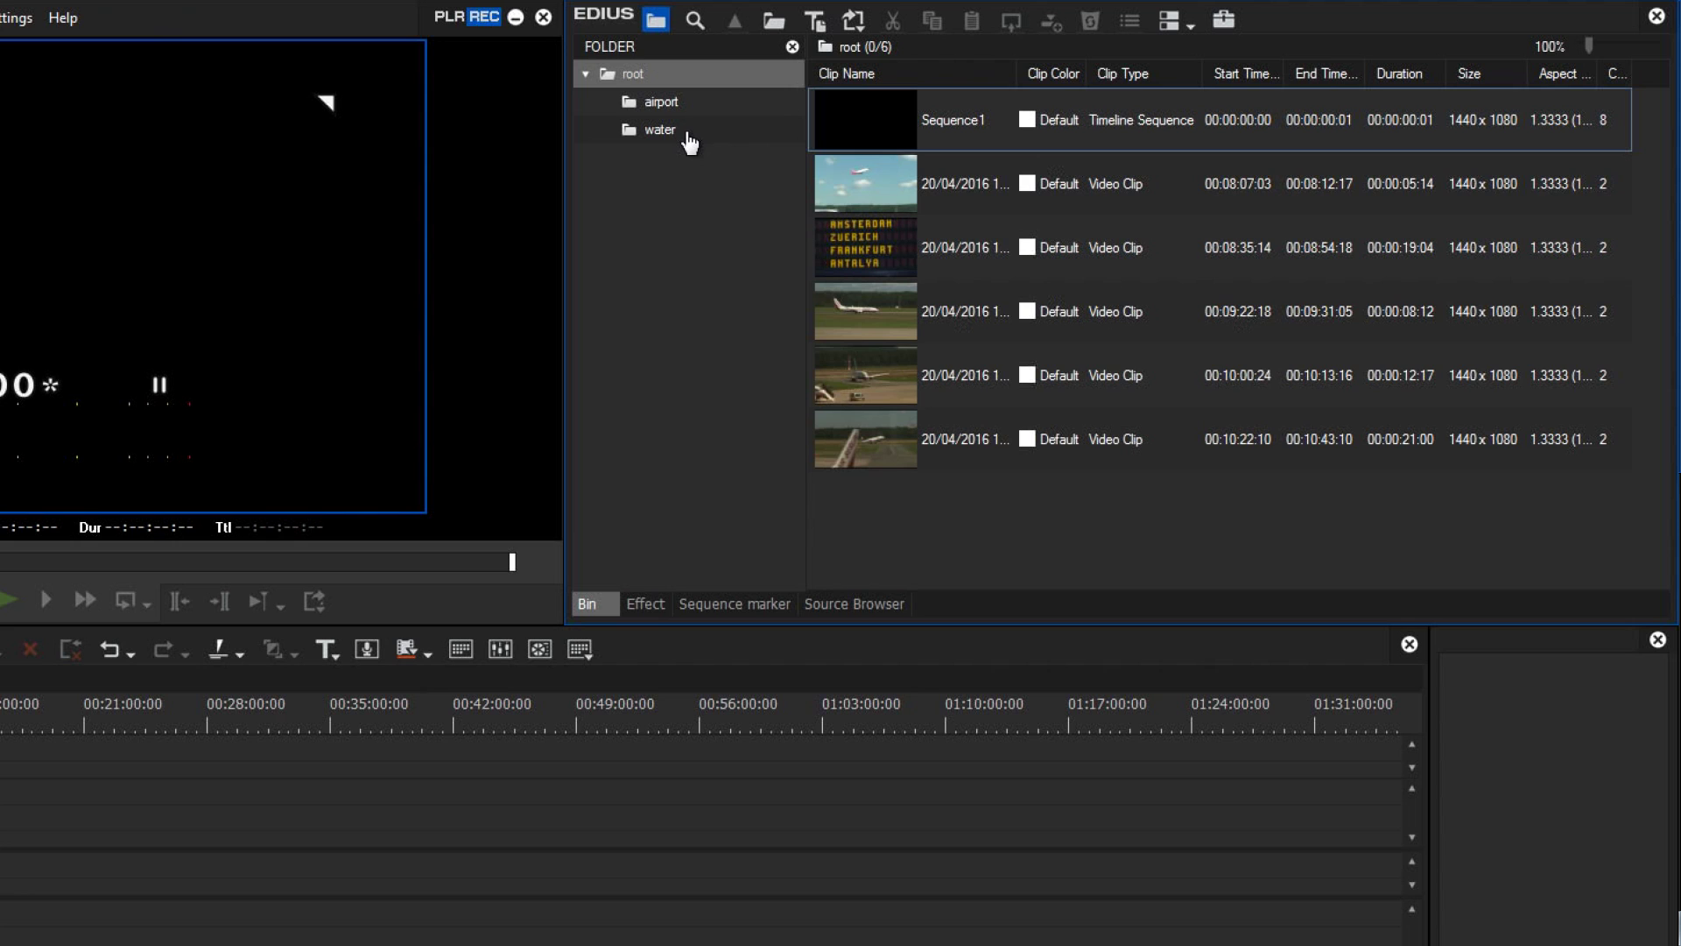
Move the five remaining airport clips from root into the airport folder.
{"action": "left_click", "coordinate": [654, 77]}
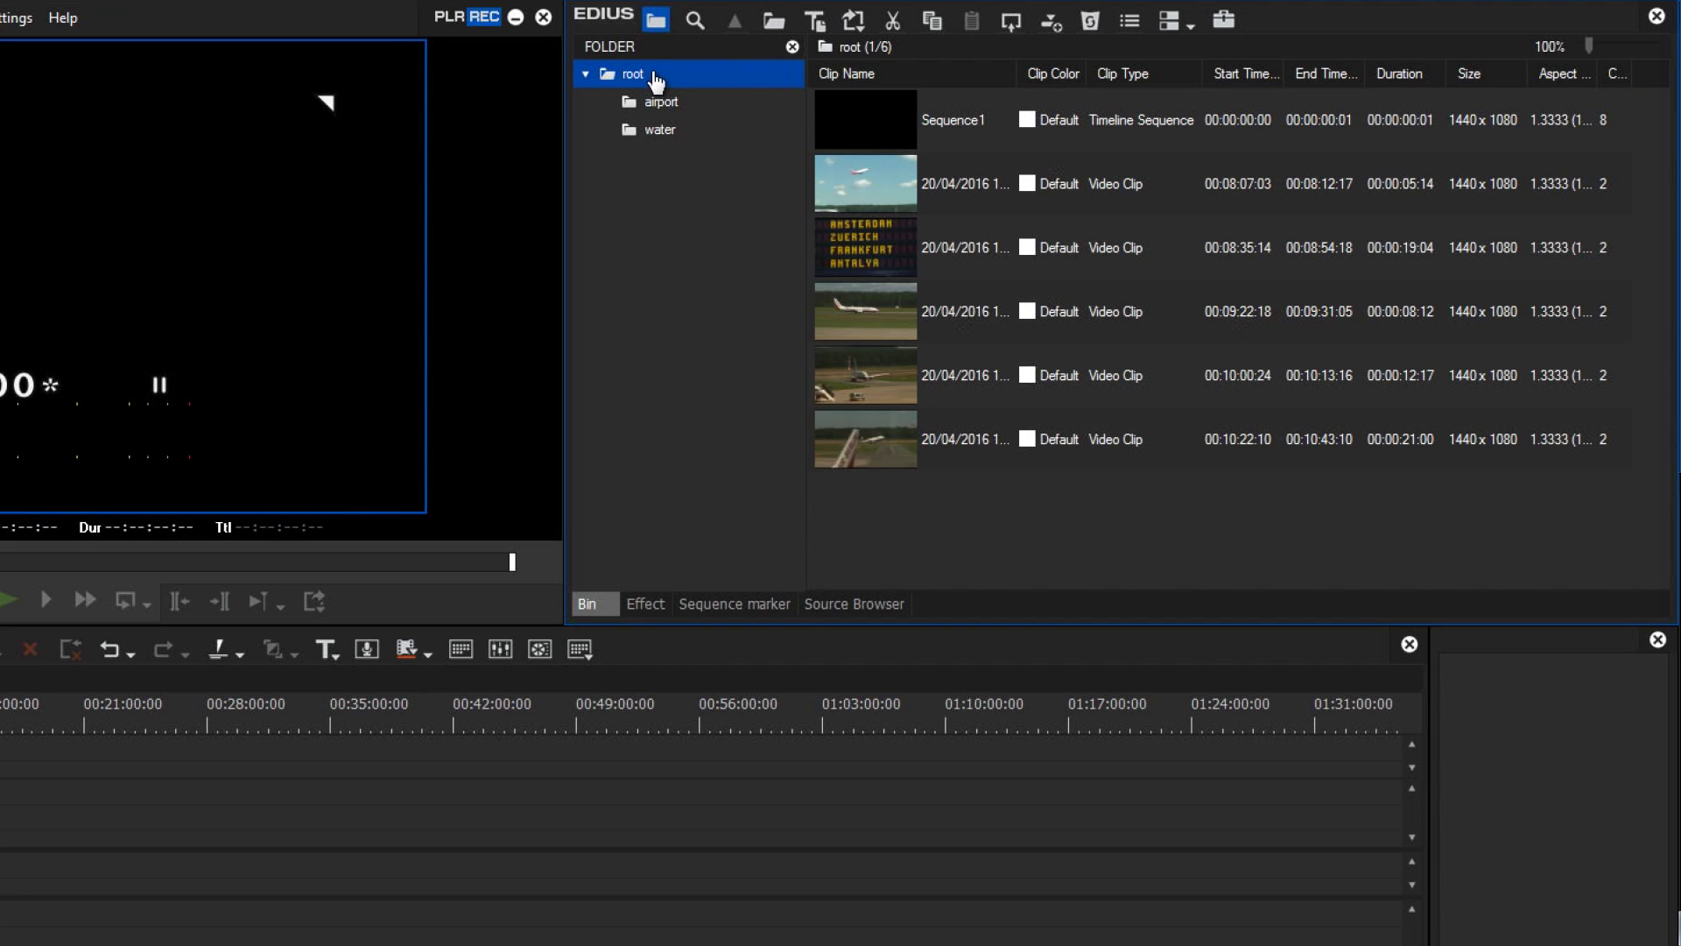
{"action": "left_click", "coordinate": [982, 189]}
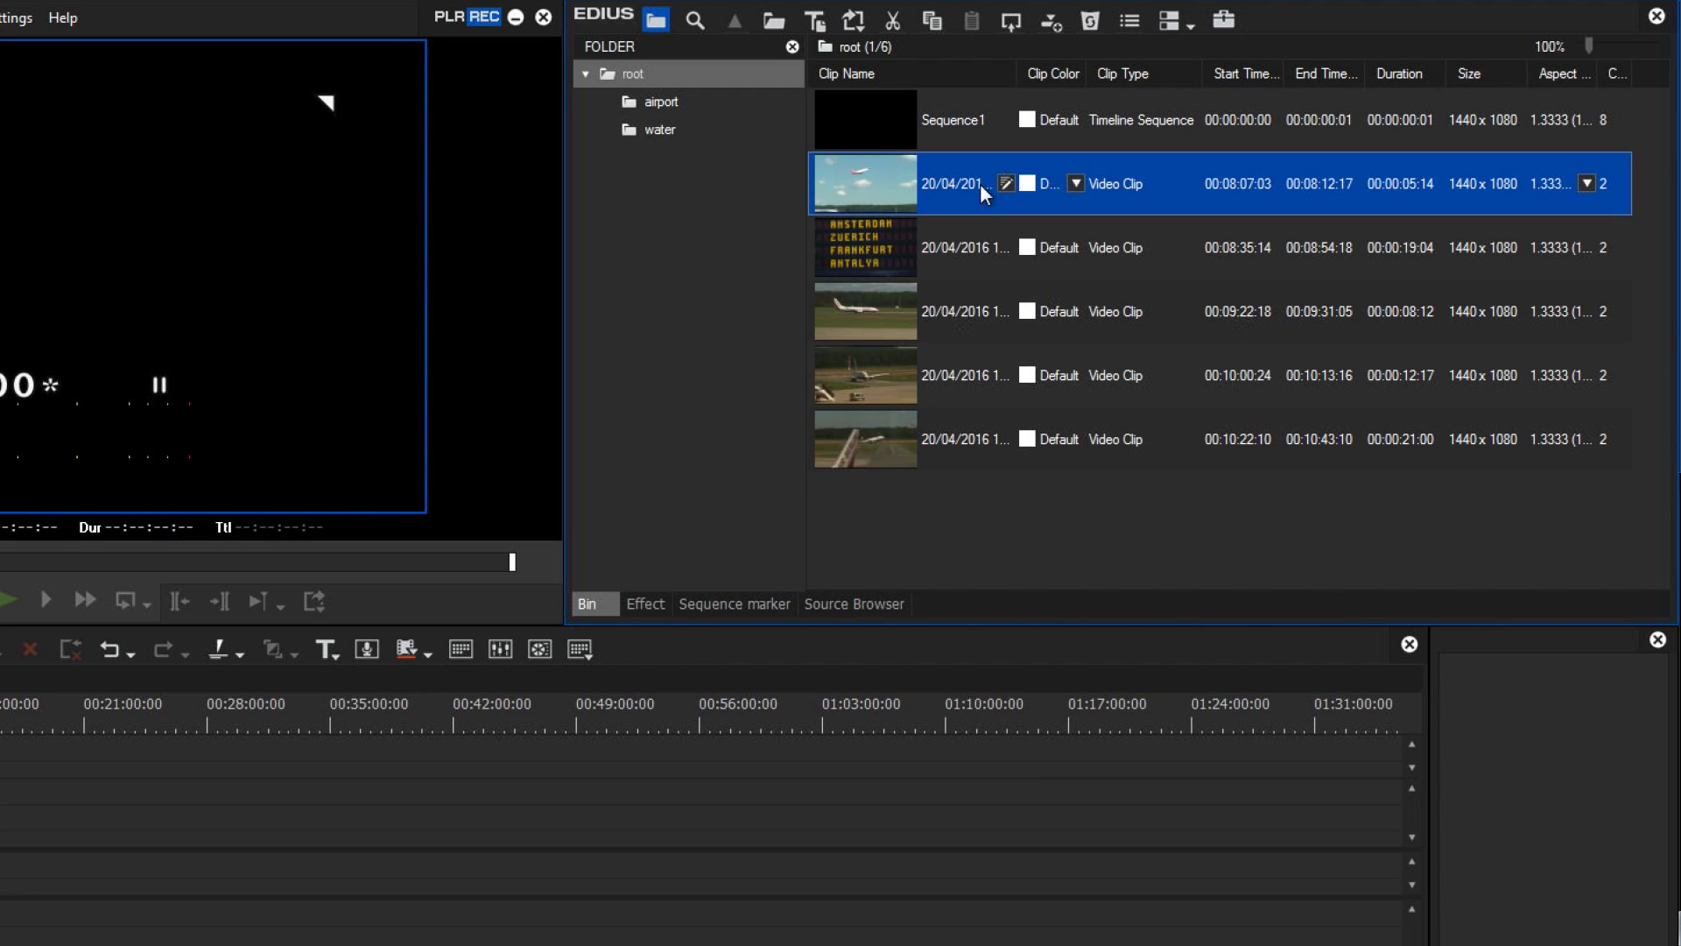
{"action": "left_click", "coordinate": [965, 438], "text": "shift"}
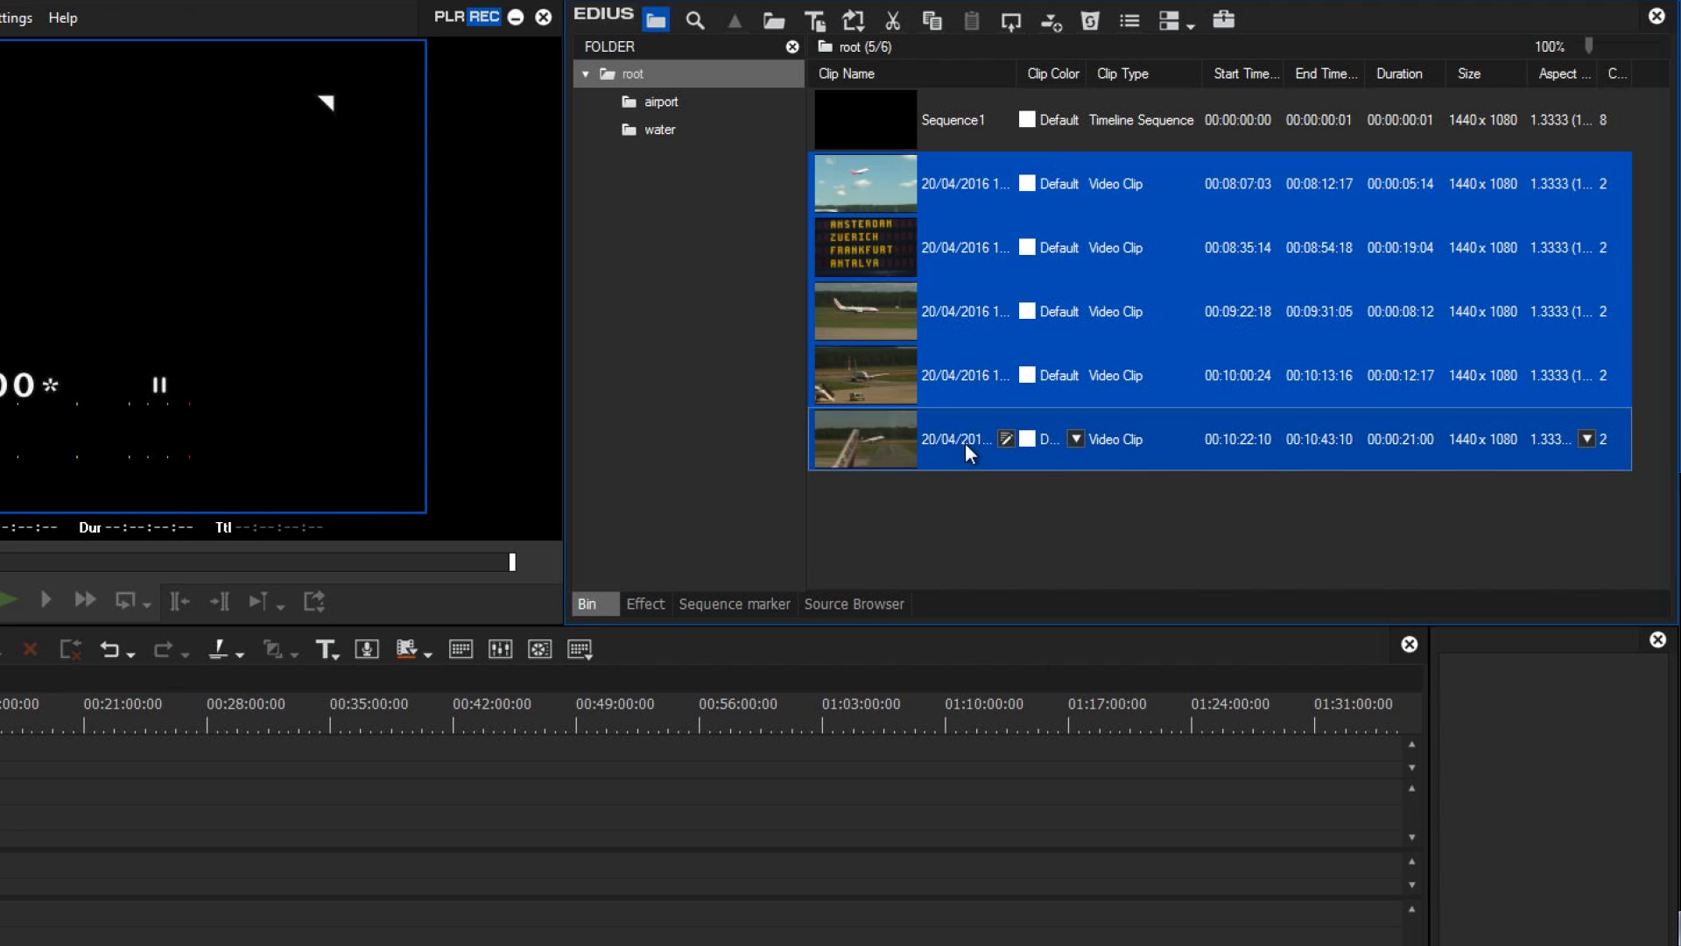
{"action": "left_click_drag", "start_coordinate": [976, 438], "coordinate": [653, 98]}
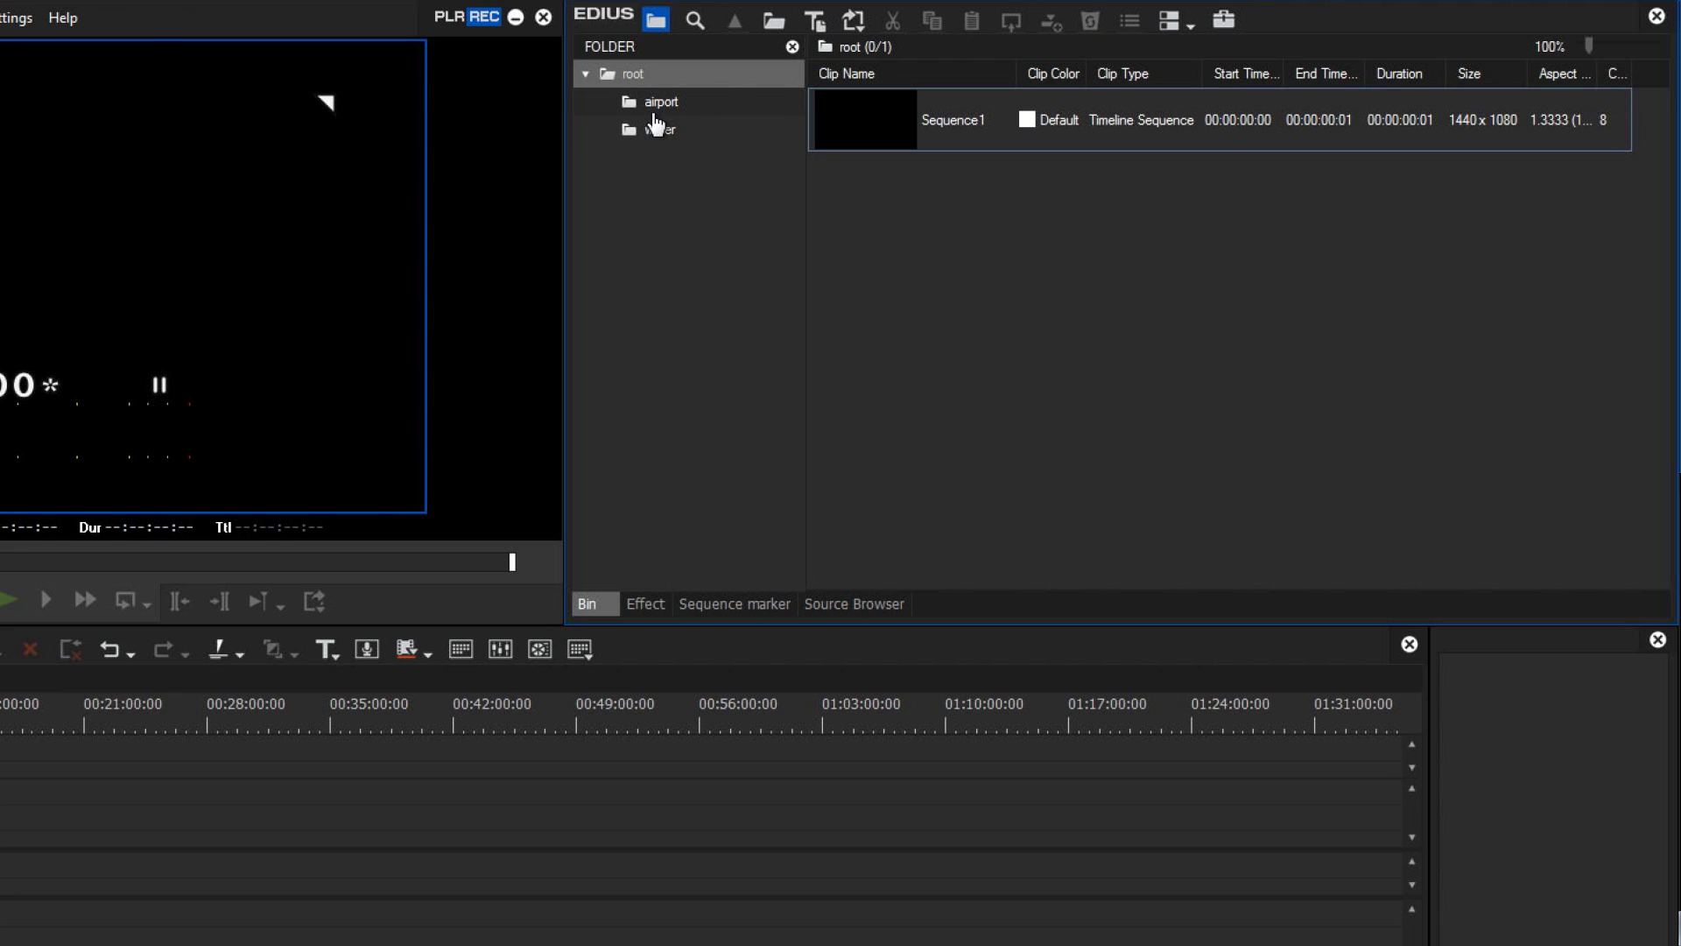